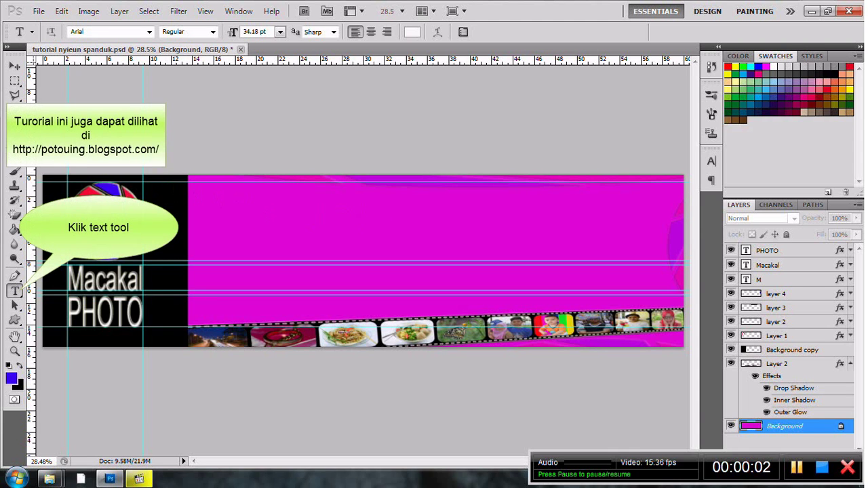
# Place a horizontal guide across the banner and a vertical guide at the pink area's left edge.
pyautogui.moveTo(211, 60); pyautogui.dragTo(227, 202)
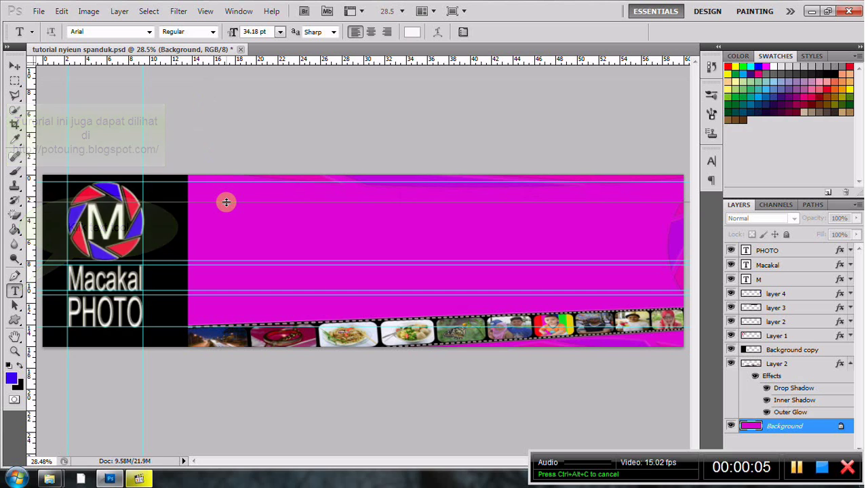
pyautogui.moveTo(227, 202); pyautogui.dragTo(227, 203)
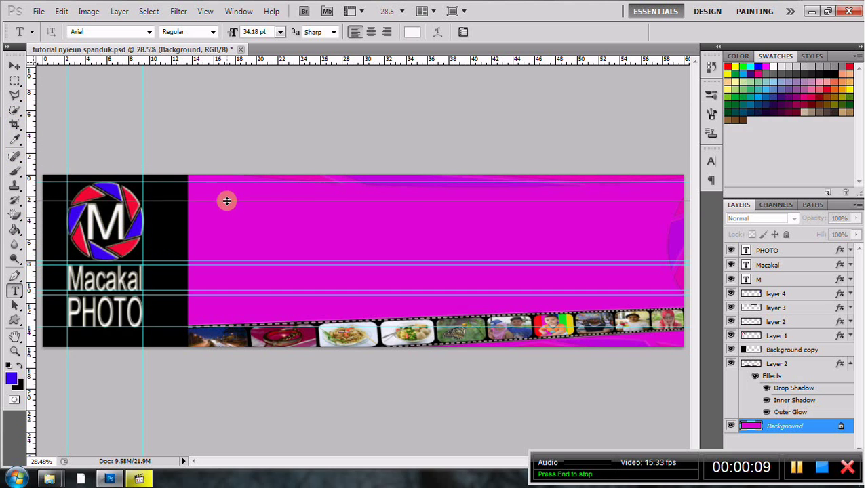
pyautogui.moveTo(227, 202); pyautogui.dragTo(227, 195)
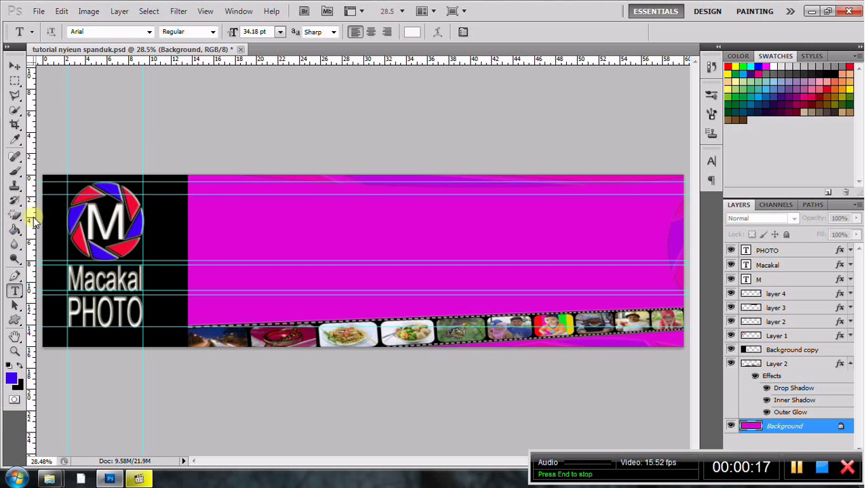
pyautogui.moveTo(32, 217)
pyautogui.mouseDown()
pyautogui.moveTo(215, 253)
pyautogui.moveTo(203, 247)
pyautogui.mouseUp()
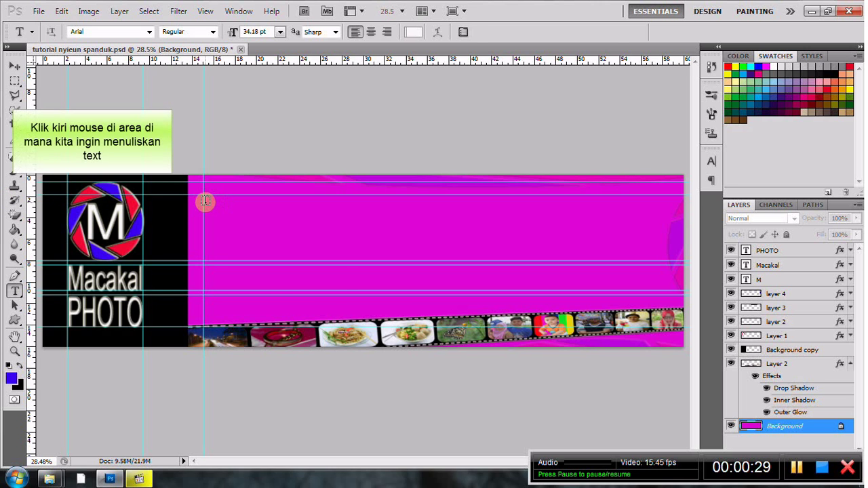
# Type the headline 'Menyediakan Jasa Foto Untuk Keperluan Acara:' at the guide, capitalising 'Jasa'.
pyautogui.click(204, 201)
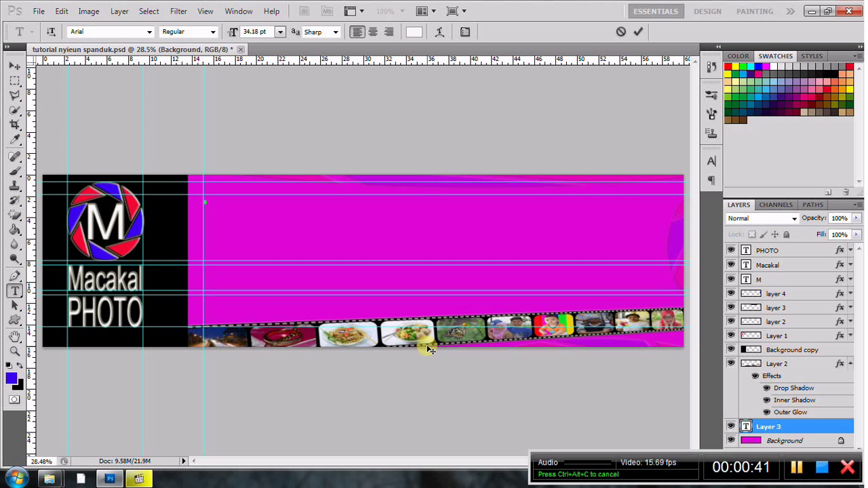
pyautogui.write('M')
pyautogui.write('en')
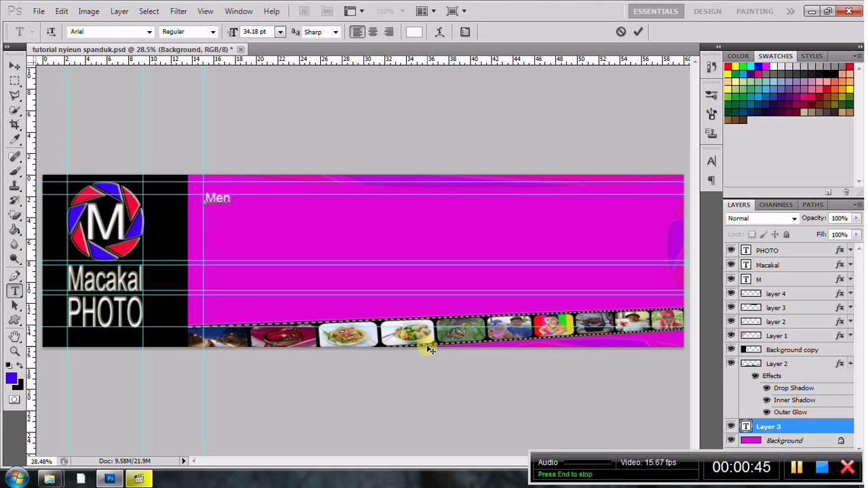
pyautogui.write('yediakan')
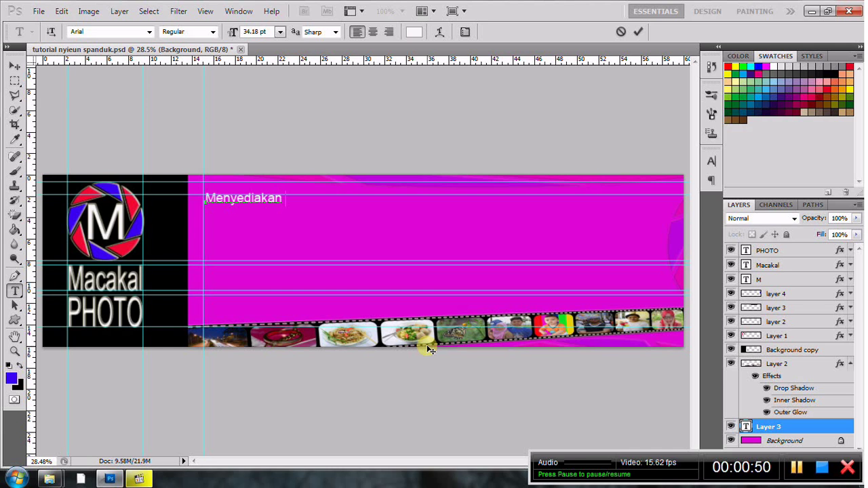
pyautogui.write(' jasa')
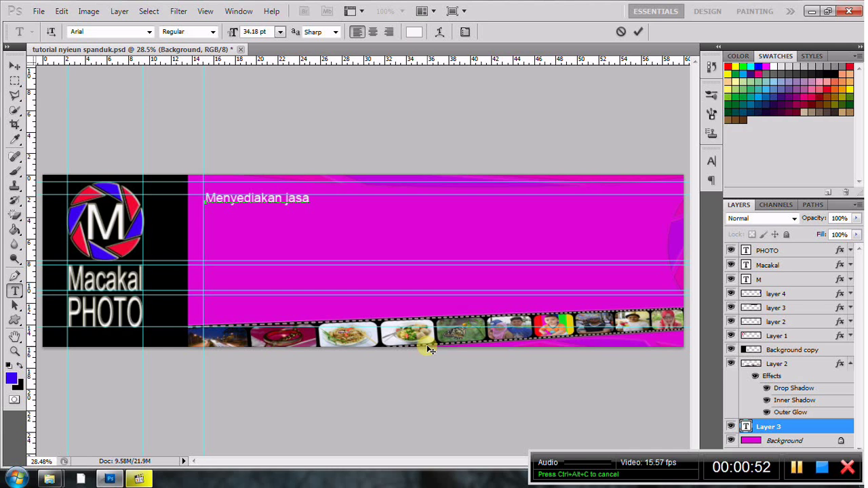
pyautogui.press('BackSpace')
pyautogui.press('BackSpace')
pyautogui.press('BackSpace')
pyautogui.press('BackSpace')
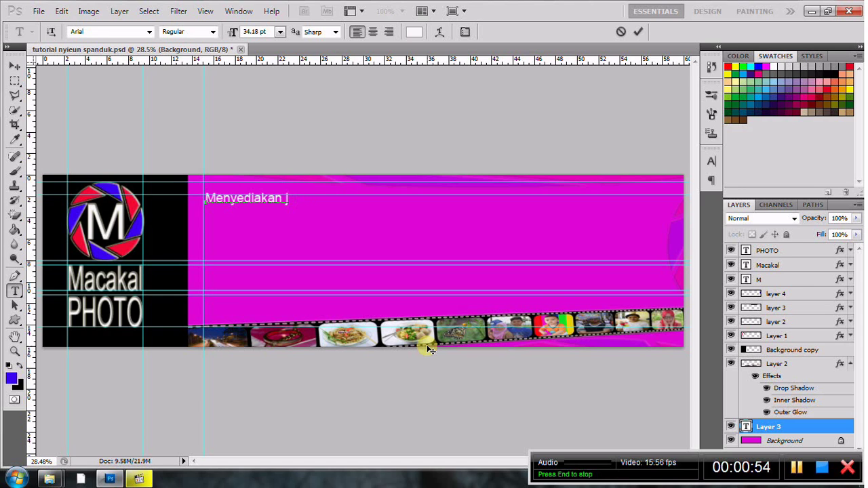
pyautogui.press('BackSpace')
pyautogui.write('Jasa')
pyautogui.write(' Foto')
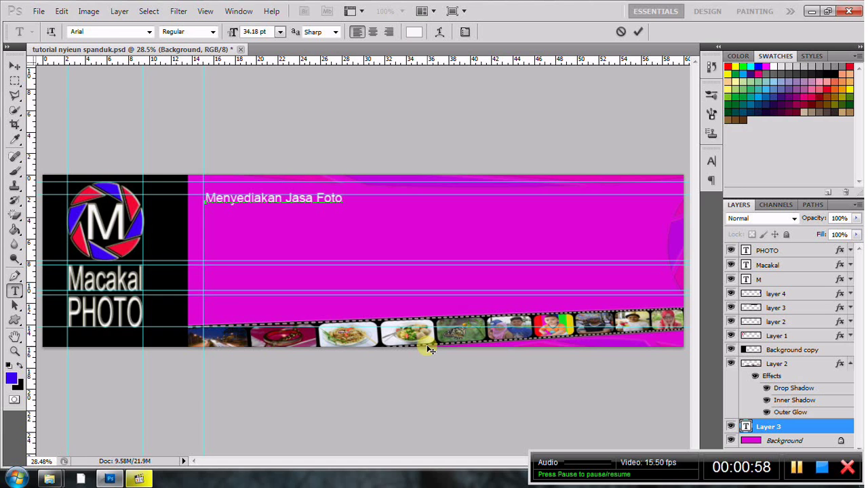
pyautogui.write(' Untuk ')
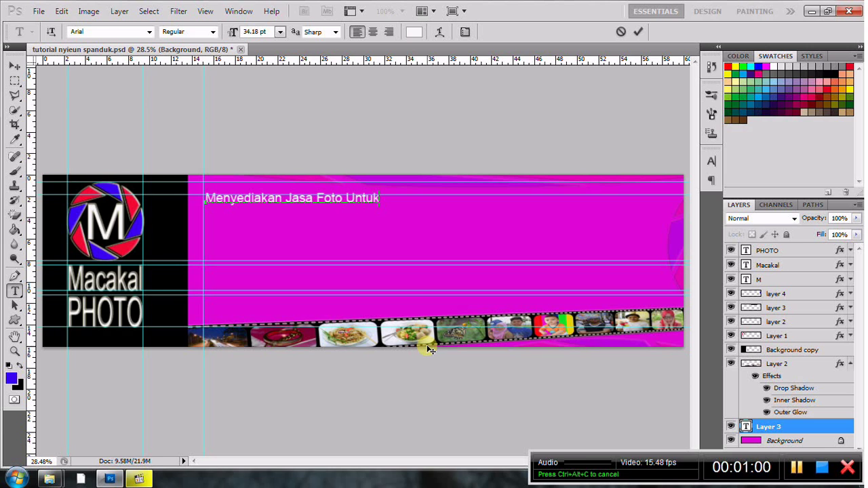
pyautogui.write('Keper')
pyautogui.write('luan')
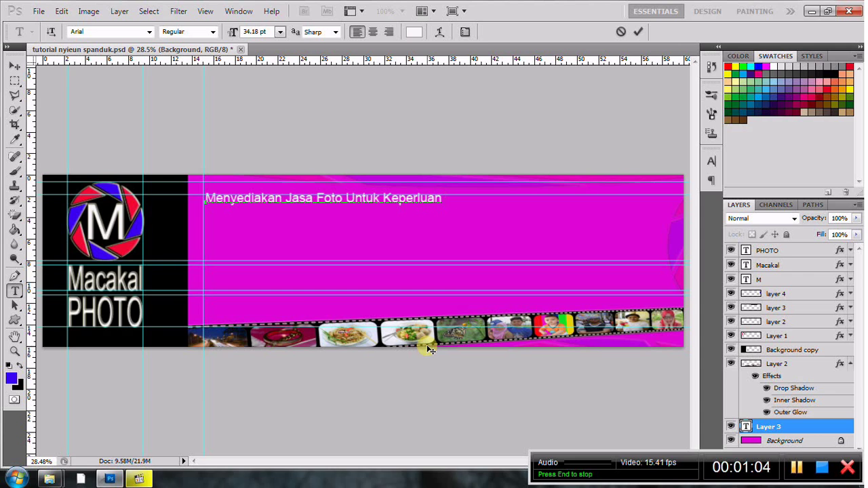
pyautogui.write(' Acara')
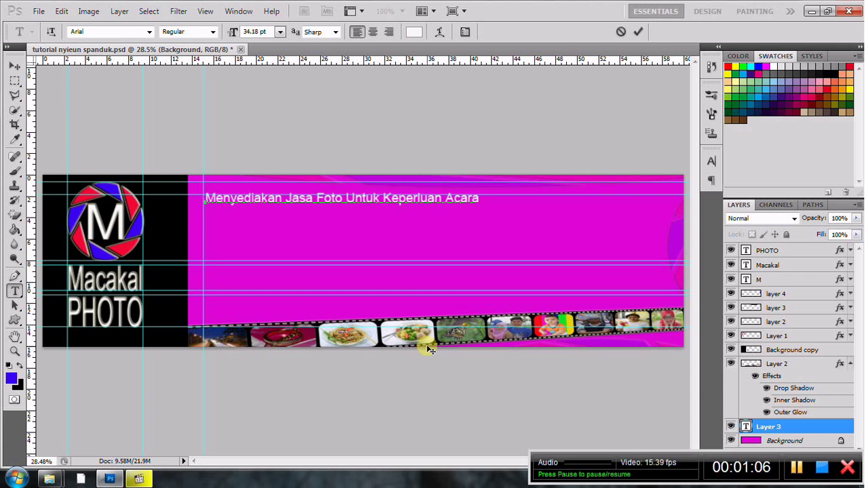
pyautogui.write(':')
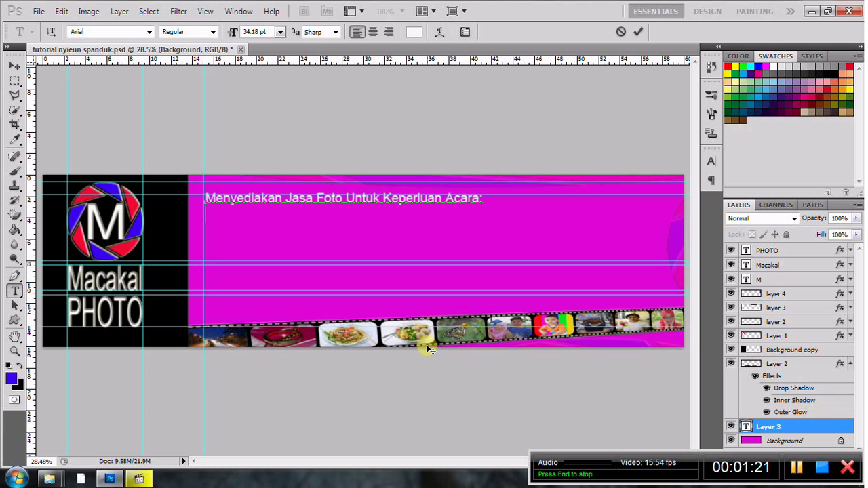
# Type the dashed service lines Pernikahan, Prewedding, Wisuda, Rapat and Dll. beneath the headline.
pyautogui.write('-')
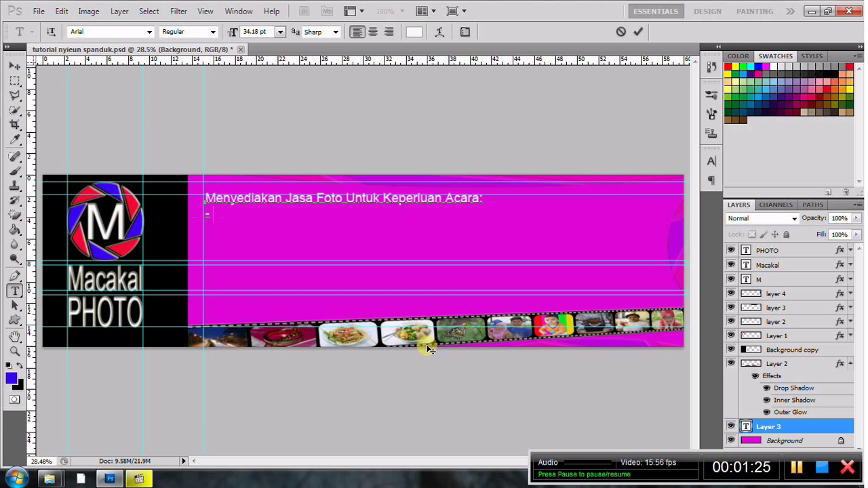
pyautogui.write(' Pernika')
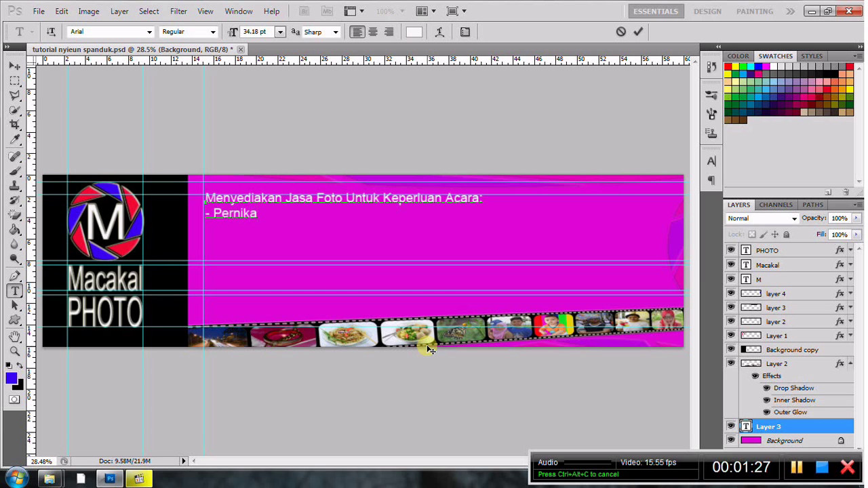
pyautogui.write('han')
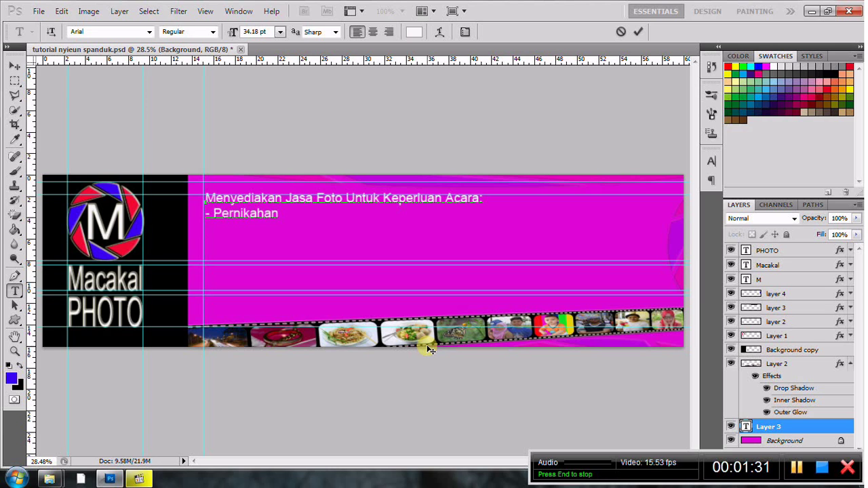
pyautogui.write('-')
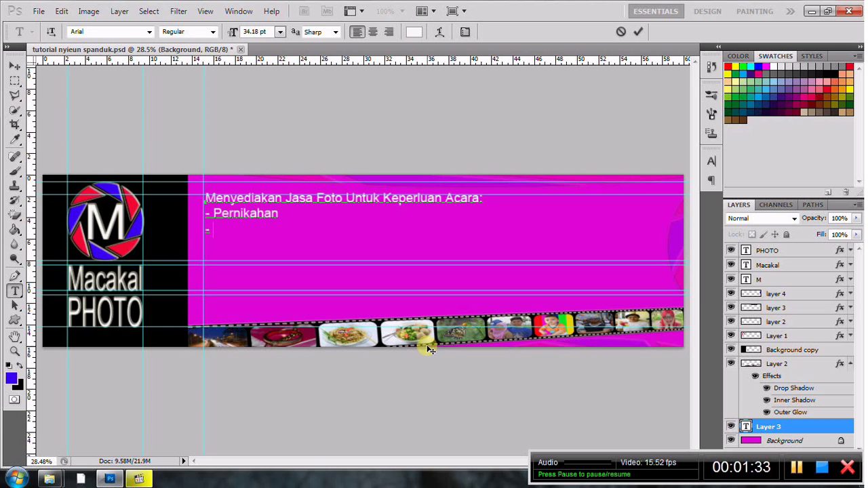
pyautogui.write('Pre')
pyautogui.write('weddi')
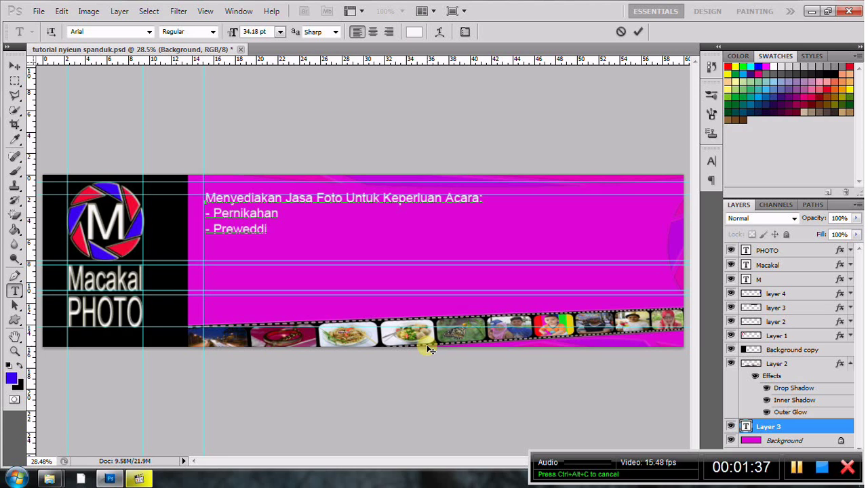
pyautogui.write('ng ')
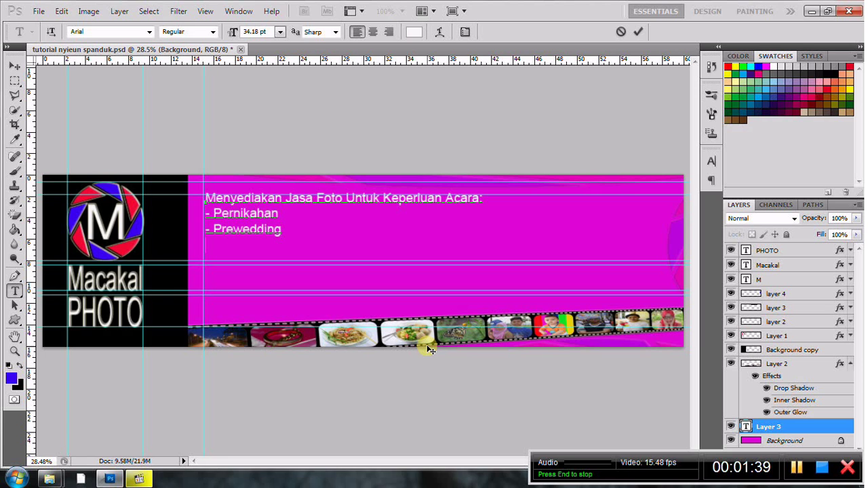
pyautogui.write('-')
pyautogui.write(' Wi')
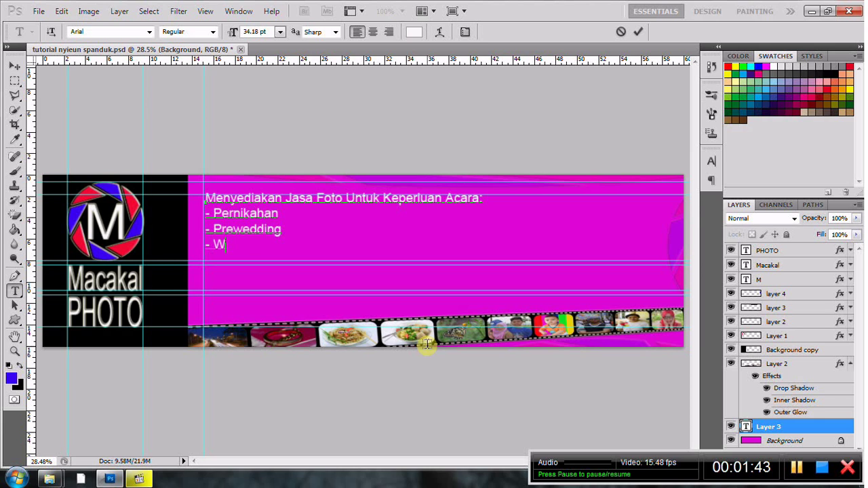
pyautogui.write('suda')
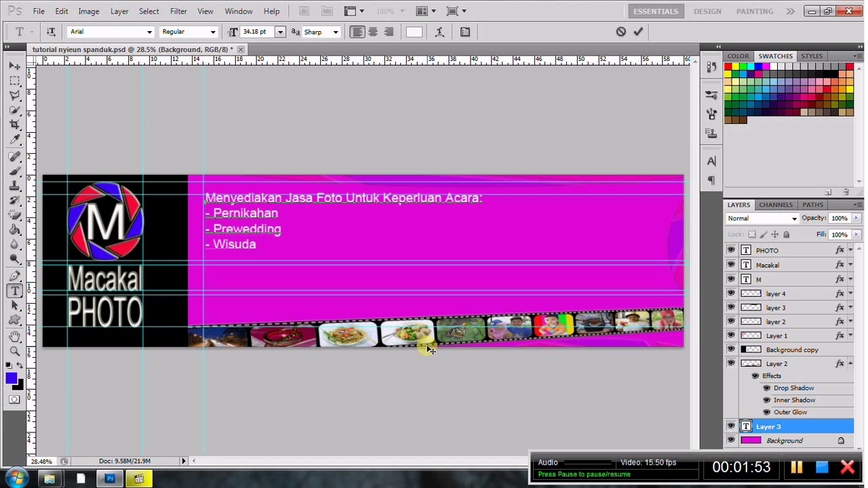
pyautogui.press('Return')
pyautogui.write('-')
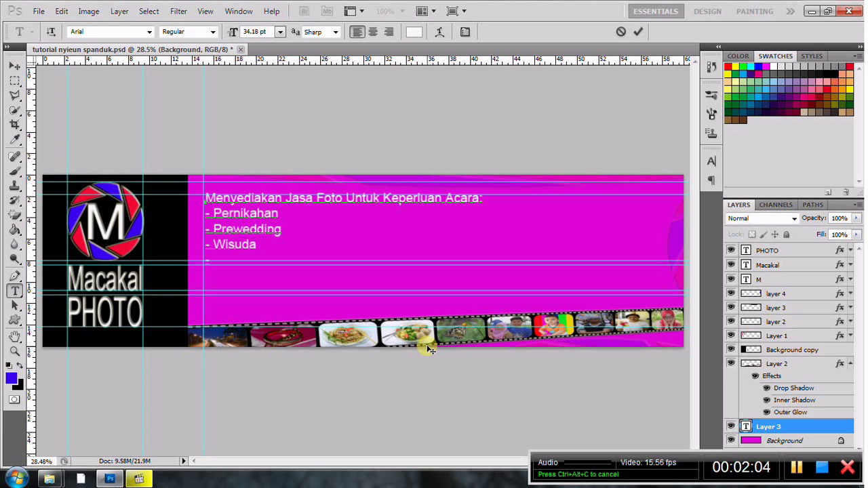
pyautogui.write('Ra')
pyautogui.write('pat ')
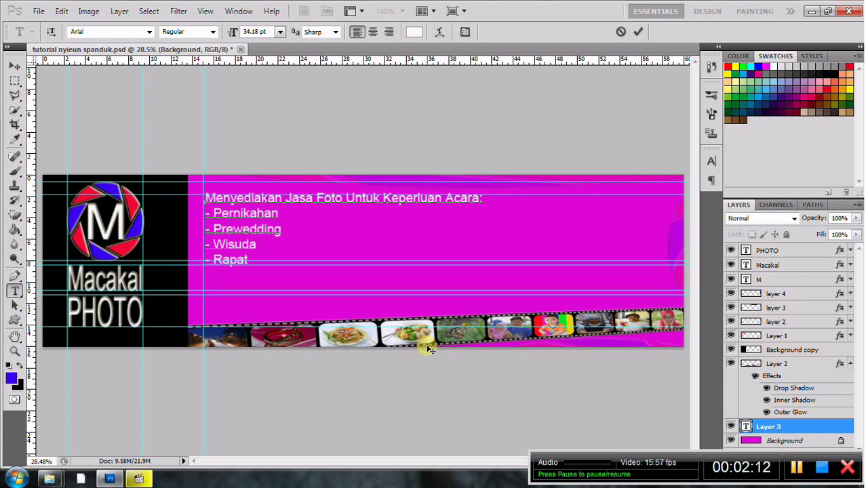
pyautogui.write('- D')
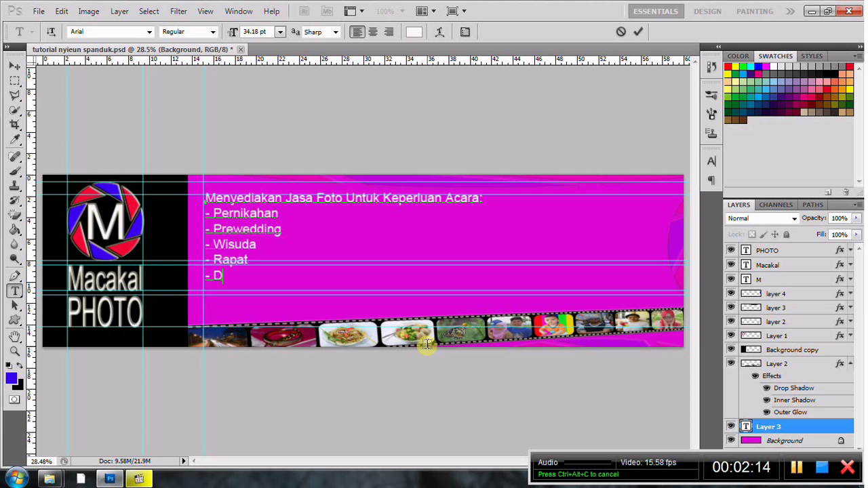
pyautogui.write('ll')
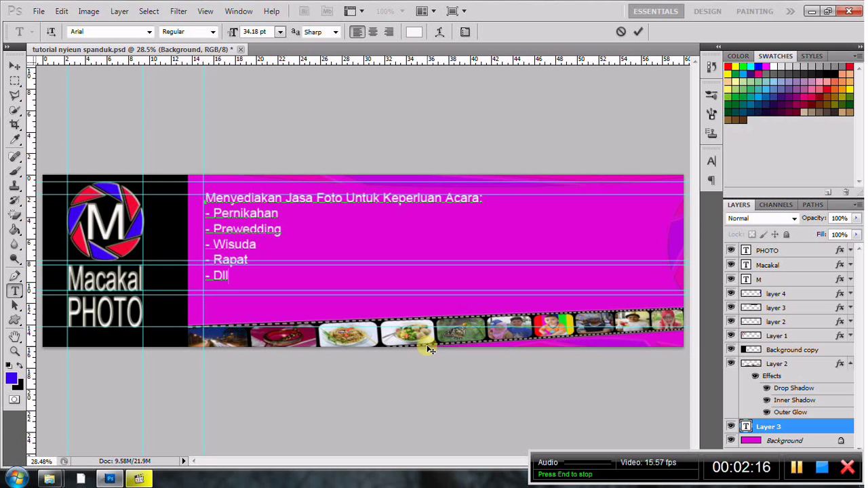
pyautogui.write('.')
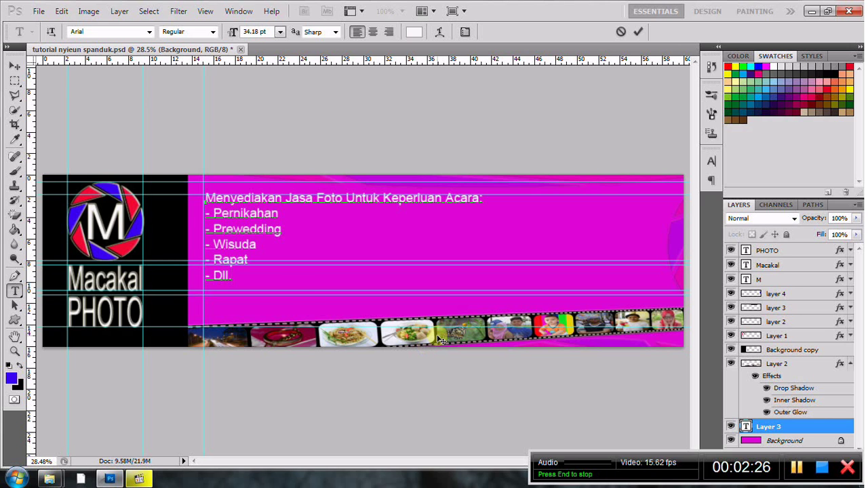
# Recolour the whole headline and services text to yellow (about d9dc04), then select the heading line.
pyautogui.click(233, 278)
pyautogui.moveTo(233, 278); pyautogui.dragTo(209, 188)
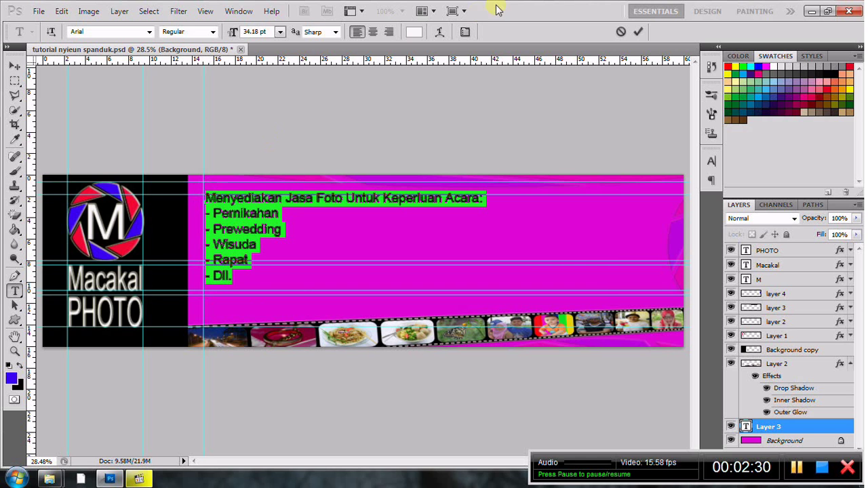
pyautogui.click(415, 32)
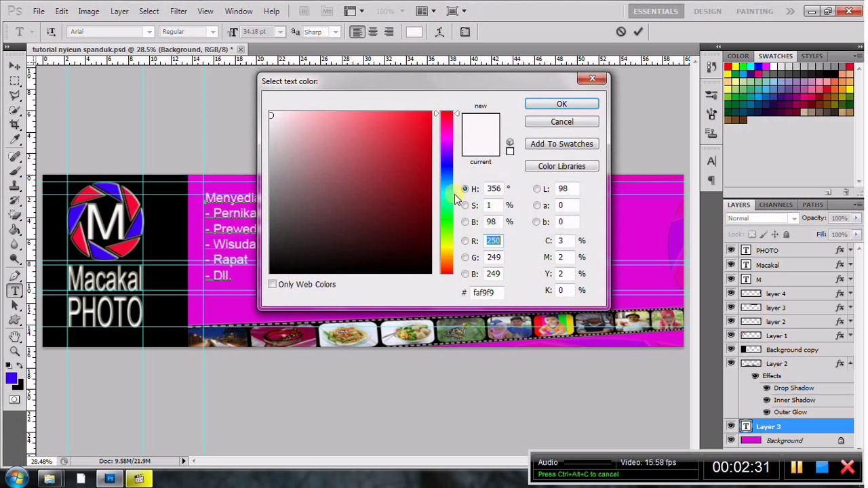
pyautogui.click(446, 251)
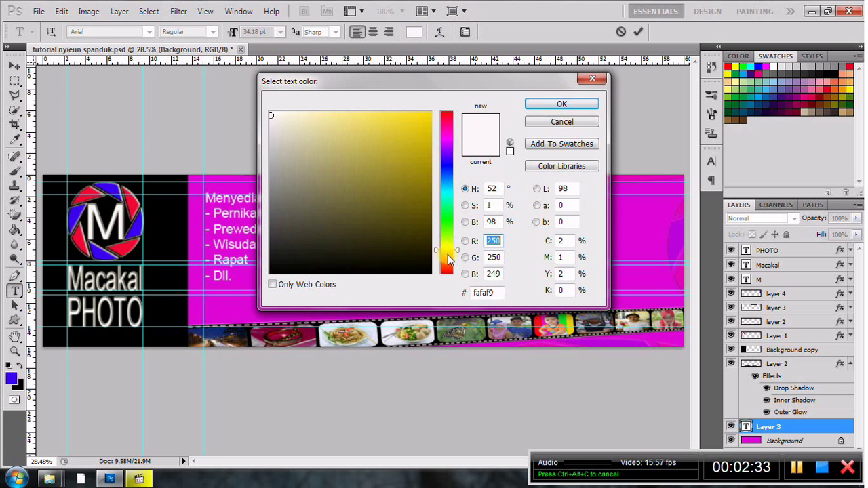
pyautogui.moveTo(446, 256); pyautogui.dragTo(449, 254)
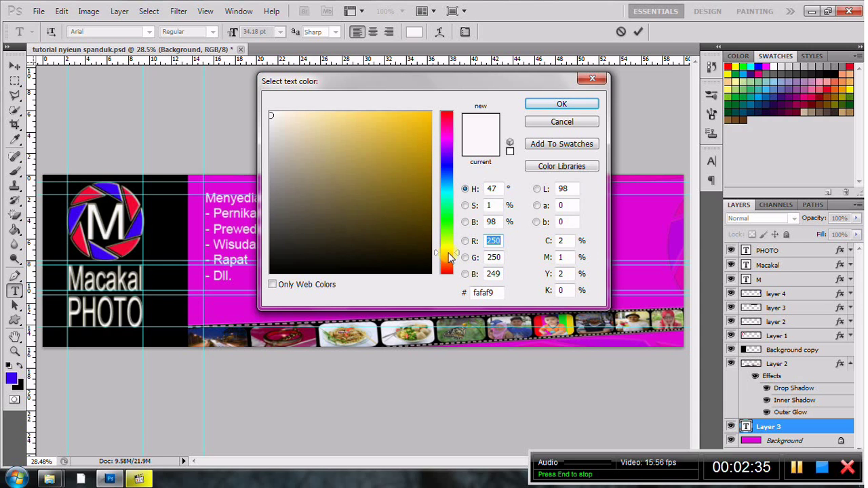
pyautogui.click(427, 134)
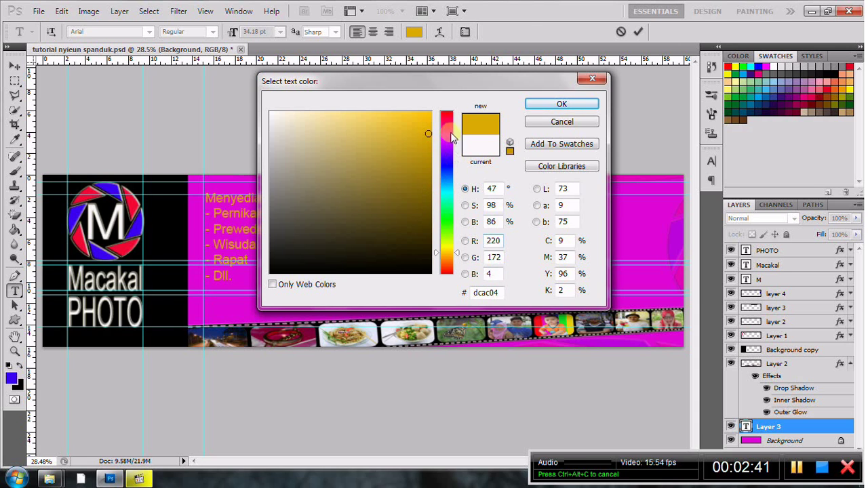
pyautogui.click(449, 261)
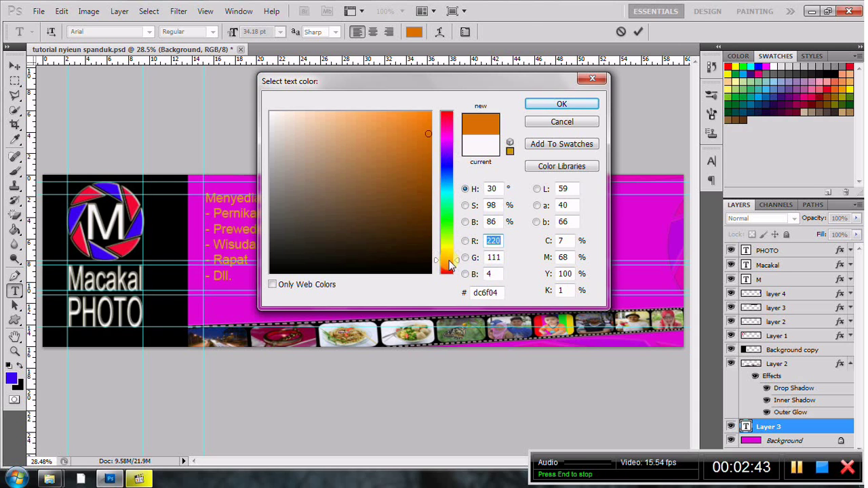
pyautogui.moveTo(448, 261); pyautogui.dragTo(447, 248)
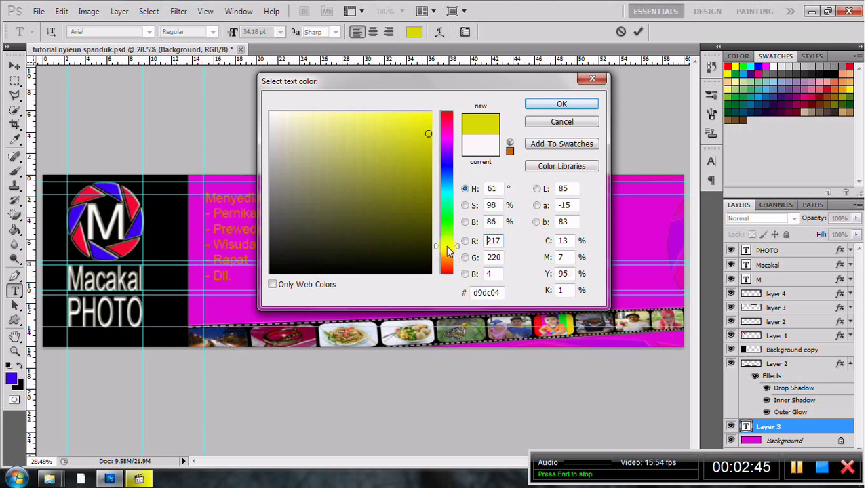
pyautogui.click(561, 104)
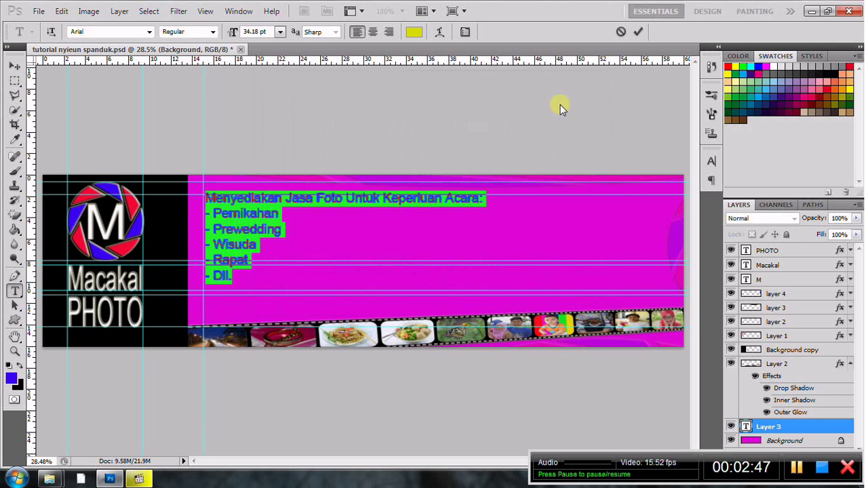
pyautogui.click(381, 216)
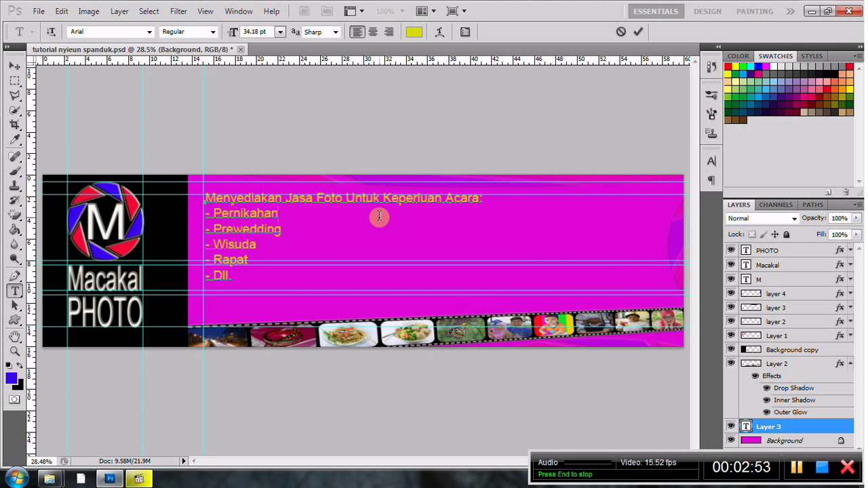
pyautogui.click(484, 199)
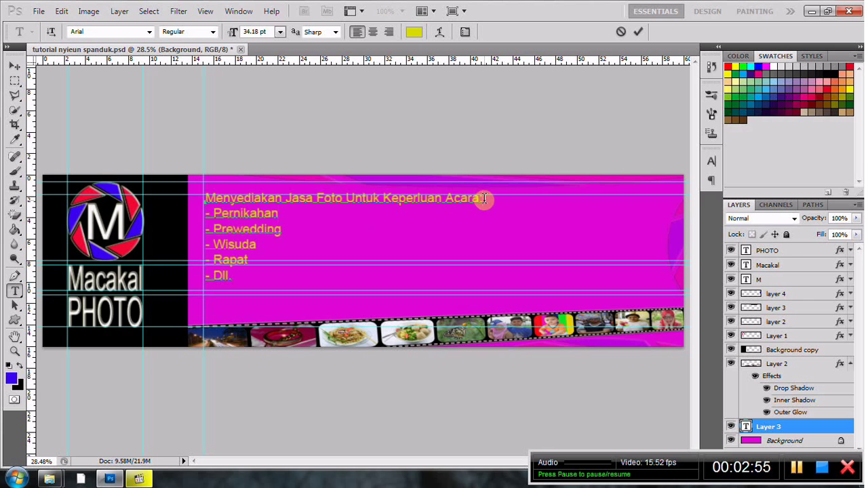
pyautogui.moveTo(484, 198); pyautogui.dragTo(204, 196)
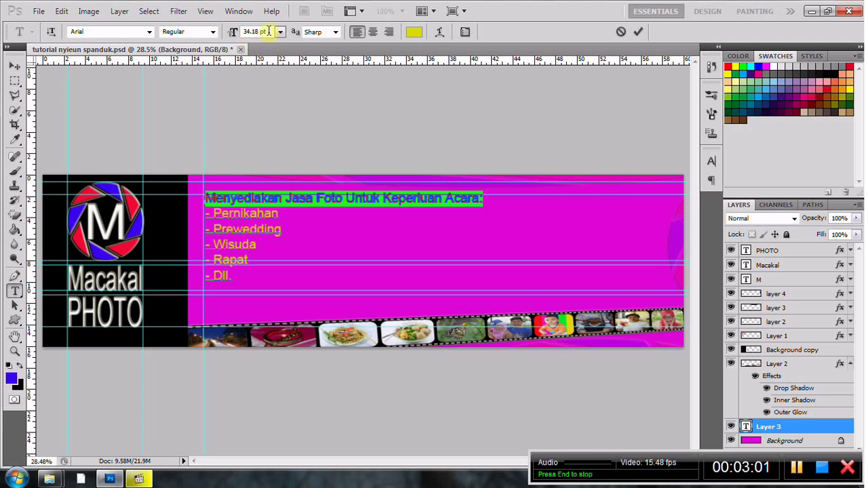
# Set the selected heading line to 50 pt and commit the text.
pyautogui.click(233, 32)
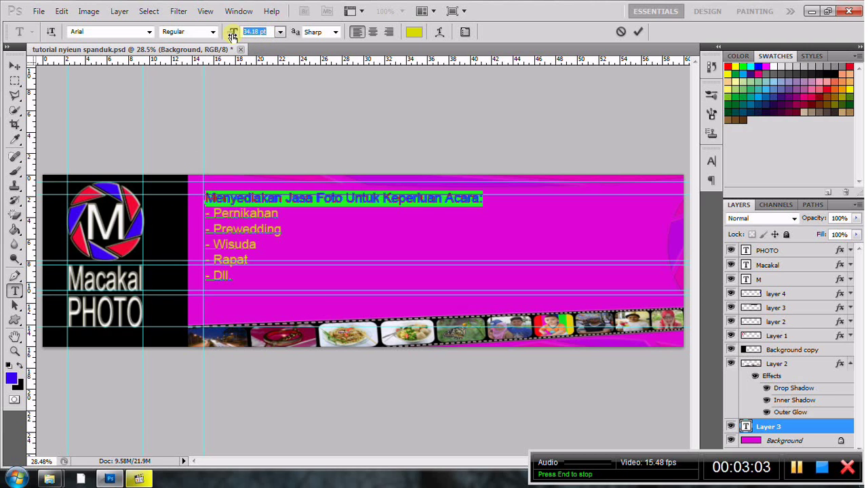
pyautogui.write('50')
pyautogui.press('Return')
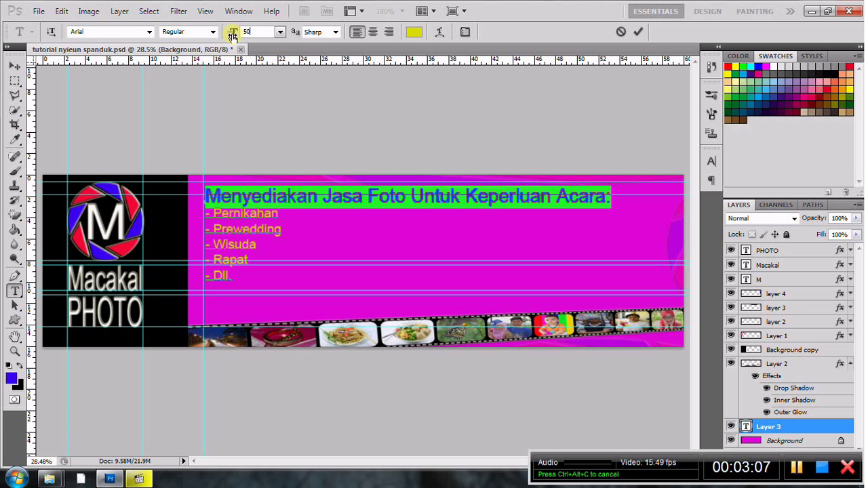
pyautogui.click(14, 65)
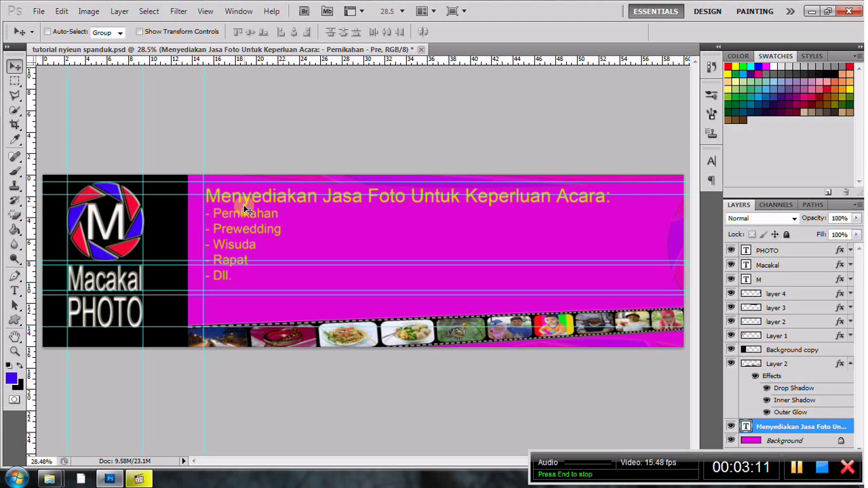
# Nudge the services list down two steps and select the Background layer.
pyautogui.press('Down')
pyautogui.press('Down')
pyautogui.press('Down')
pyautogui.press('Down')
pyautogui.press('Down')
pyautogui.press('Down')
pyautogui.press('Down')
pyautogui.press('Down')
pyautogui.press('Down')
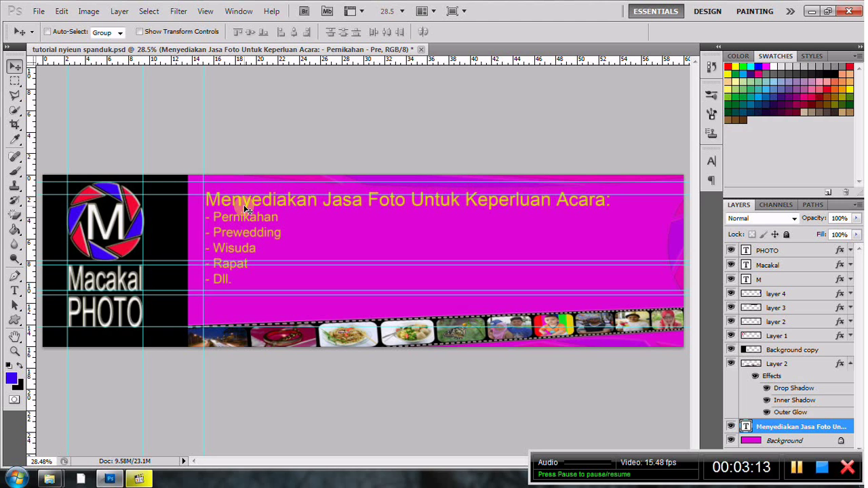
pyautogui.press('Down')
pyautogui.press('Down')
pyautogui.press('Down')
pyautogui.press('Down')
pyautogui.press('Down')
pyautogui.press('Down')
pyautogui.press('Down')
pyautogui.press('Down')
pyautogui.press('Down')
pyautogui.press('Down')
pyautogui.press('Down')
pyautogui.press('Down')
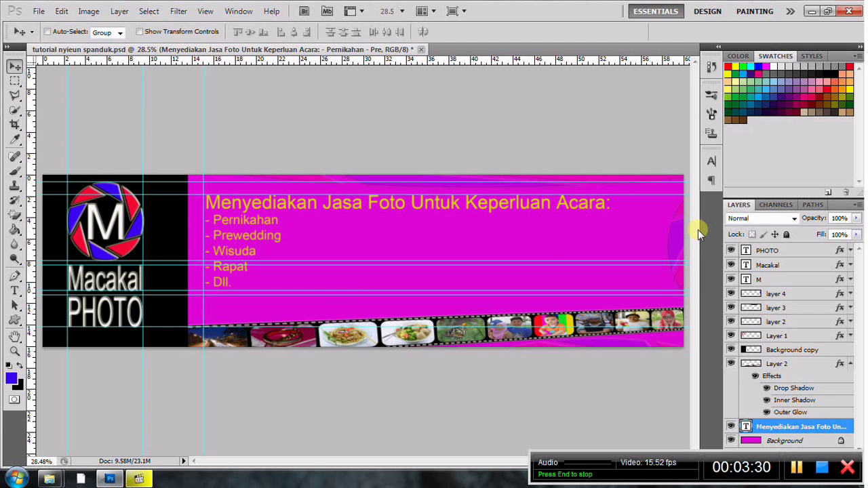
pyautogui.click(486, 274)
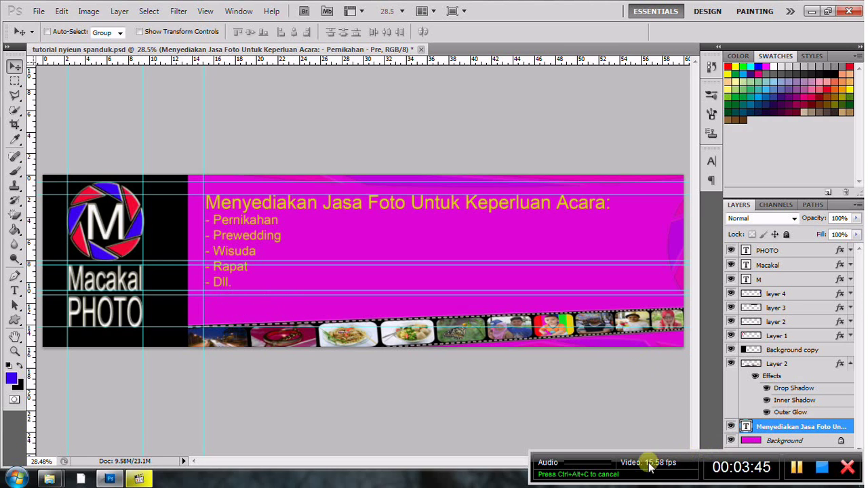
pyautogui.click(796, 468)
pyautogui.click(785, 441)
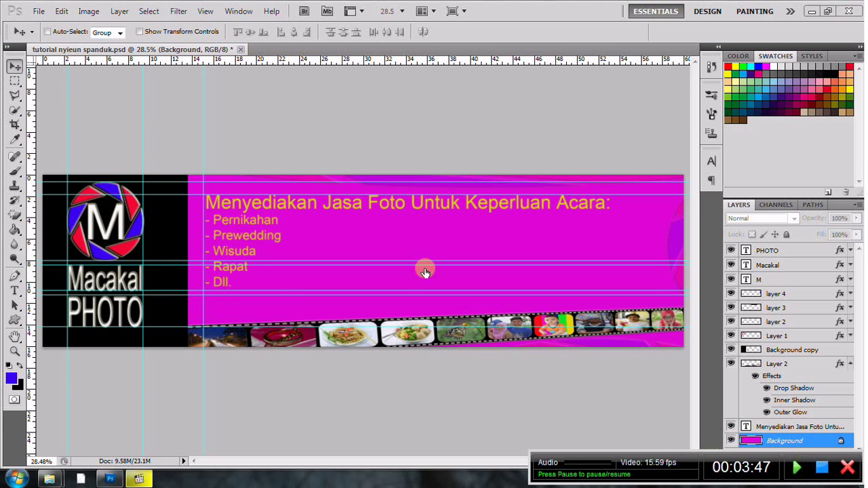
# Add a text line below the list with 'Tlp.' and the studio's phone number.
pyautogui.press('Pause')
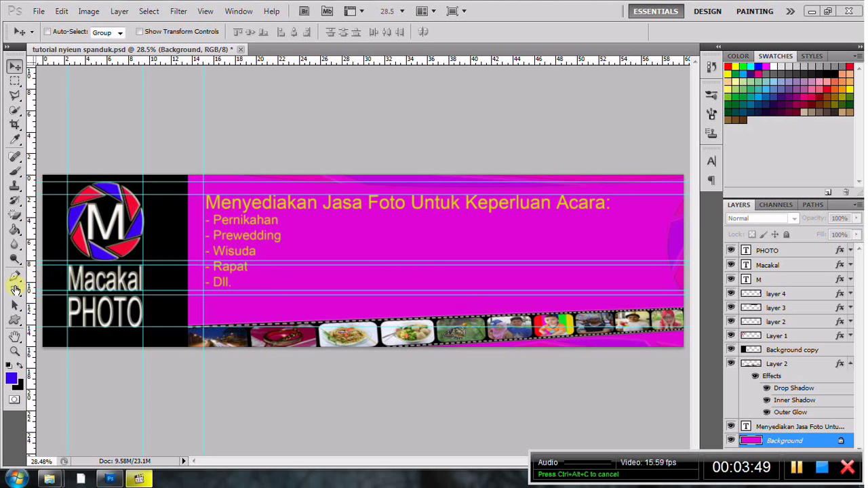
pyautogui.click(15, 290)
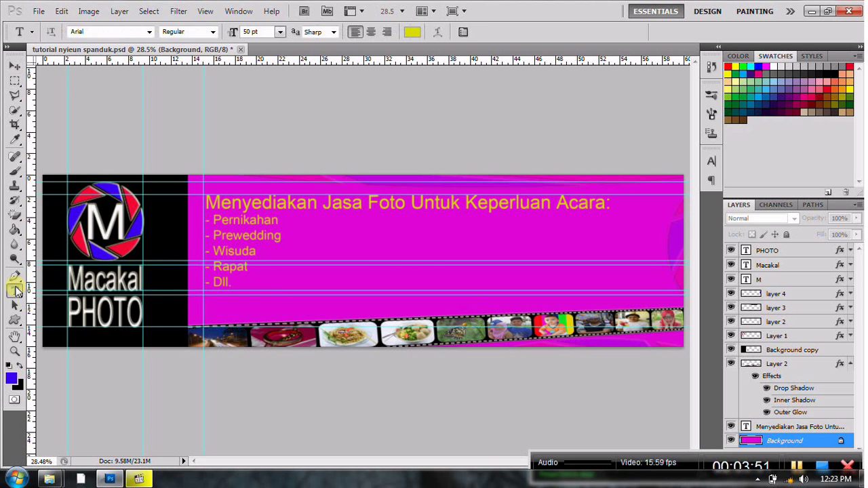
pyautogui.click(283, 310)
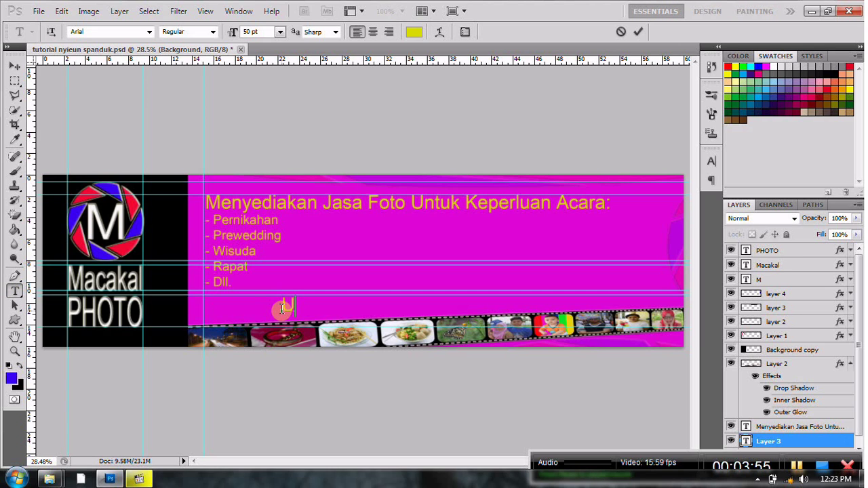
pyautogui.write('ntuk ')
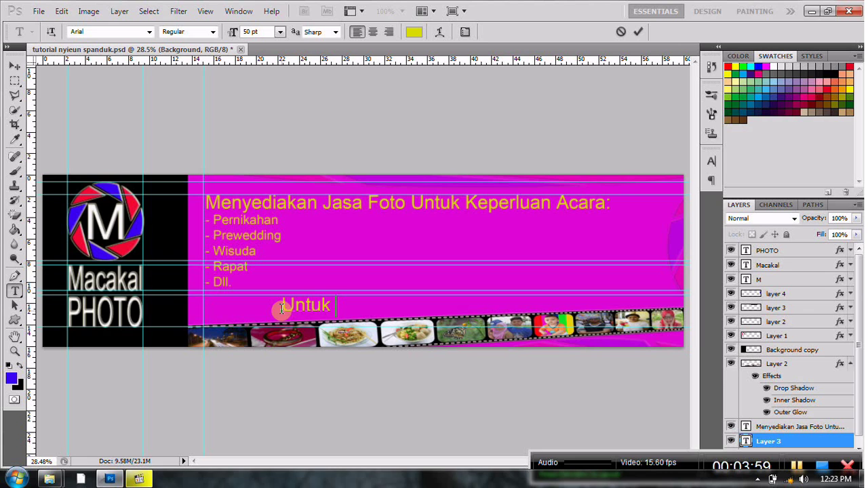
pyautogui.write('Pe')
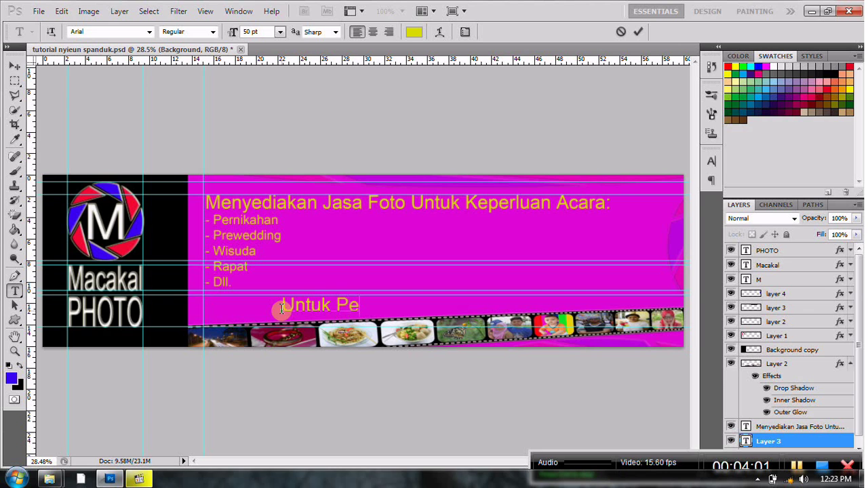
pyautogui.write('mesana')
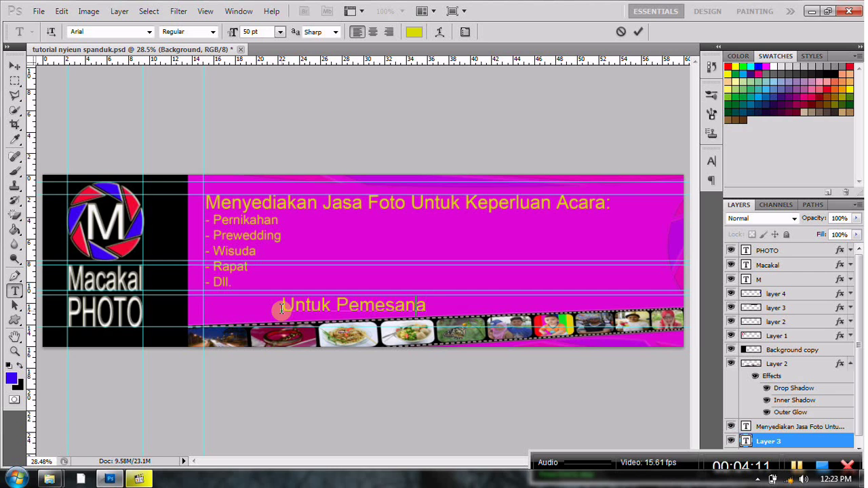
pyautogui.press('BackSpace')
pyautogui.press('BackSpace')
pyautogui.press('BackSpace')
pyautogui.write('T')
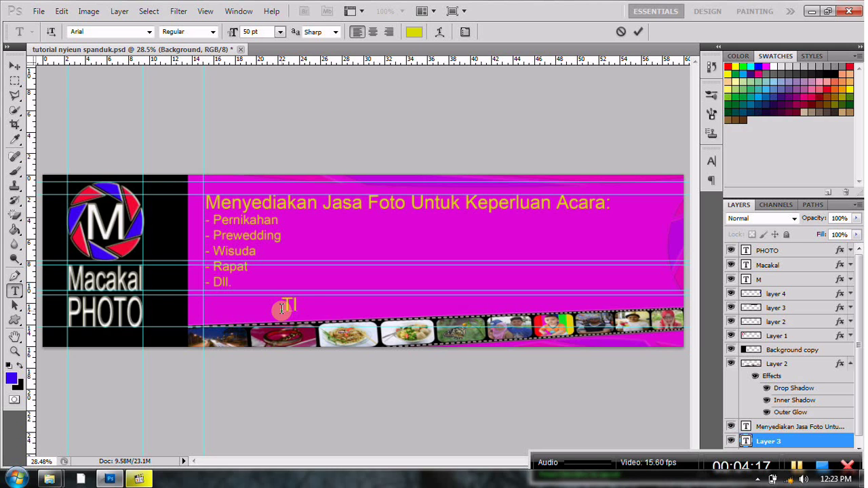
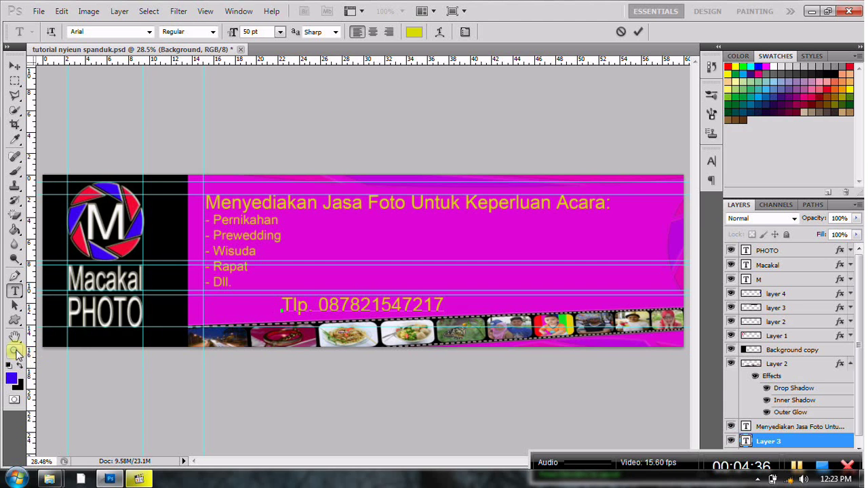
pyautogui.click(15, 351)
# Select all the phone-number text and change its colour from yellow to white.
pyautogui.click(240, 305)
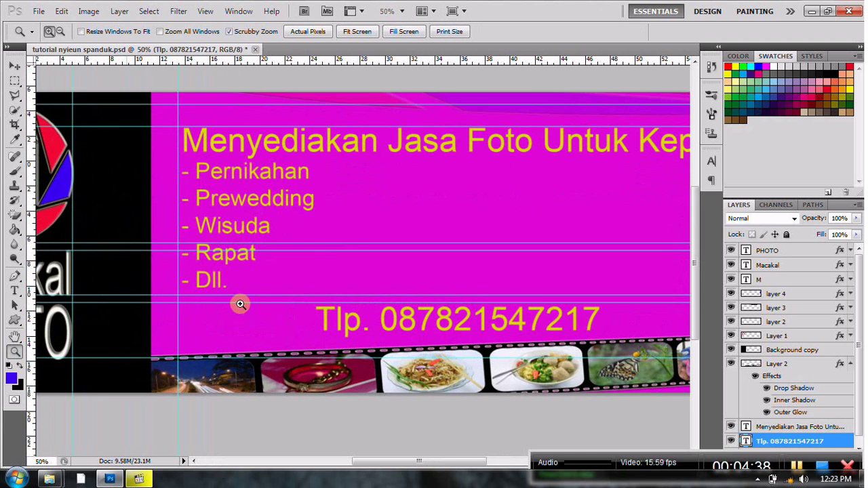
pyautogui.click(14, 292)
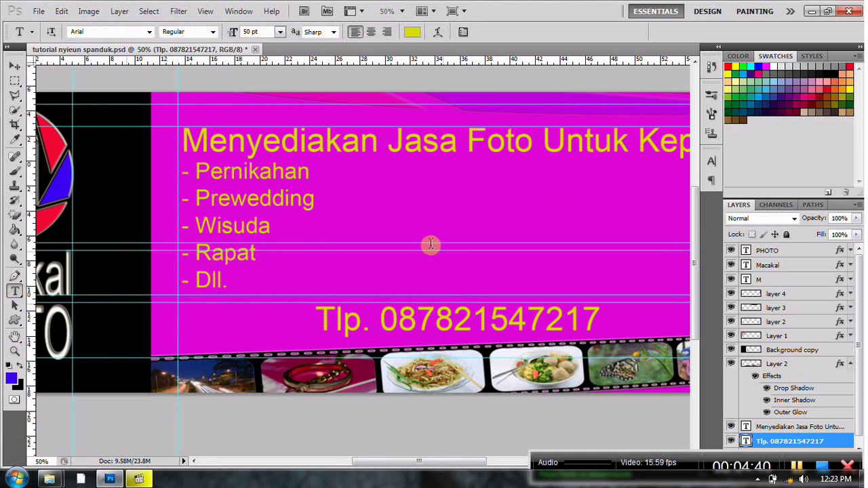
pyautogui.click(488, 318)
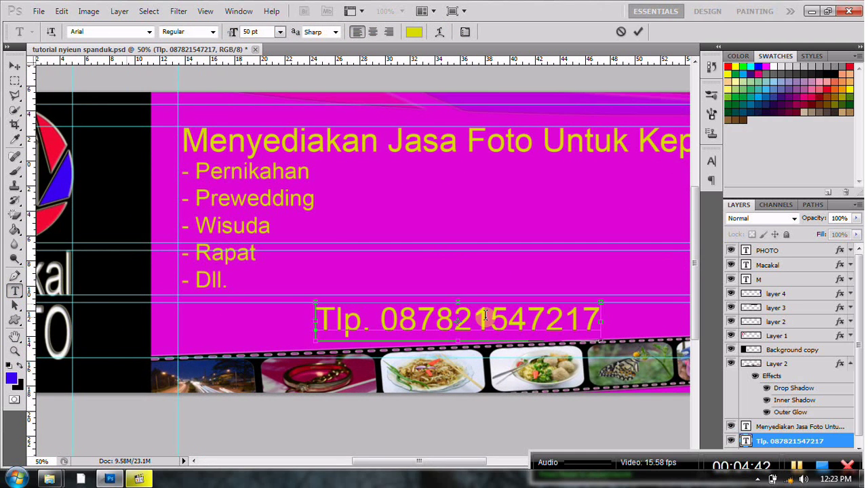
pyautogui.hotkey('ctrl', 'a')
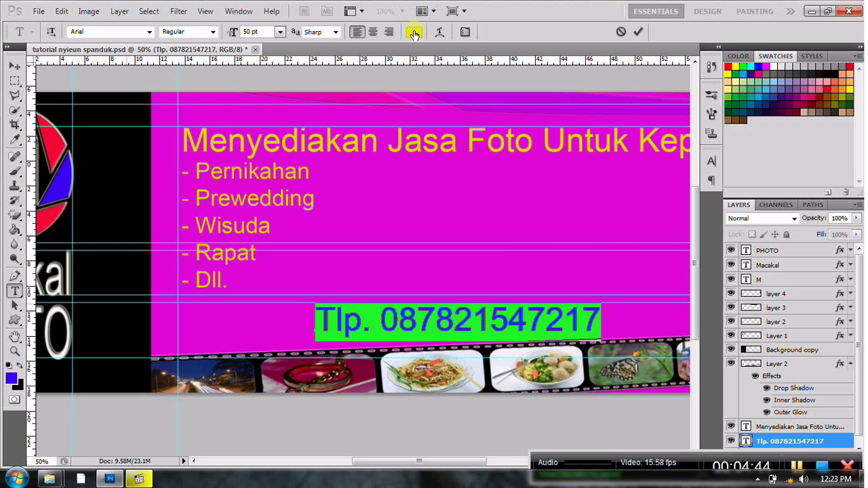
pyautogui.click(413, 32)
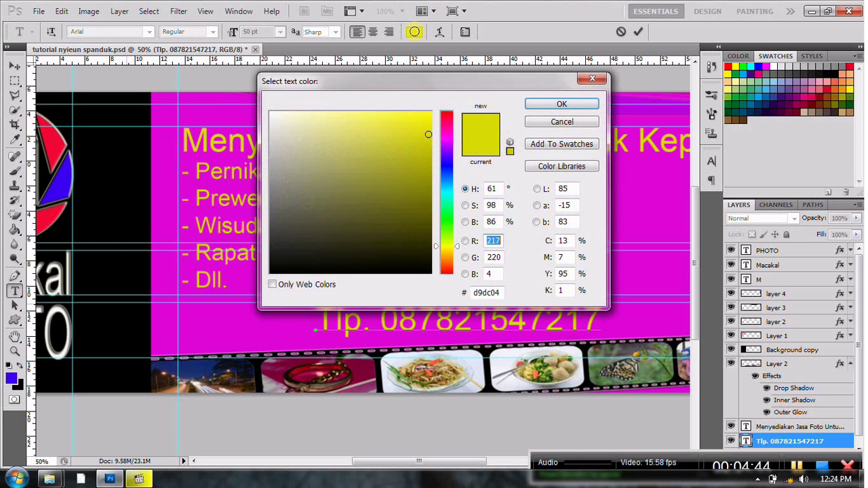
pyautogui.click(271, 112)
pyautogui.click(561, 104)
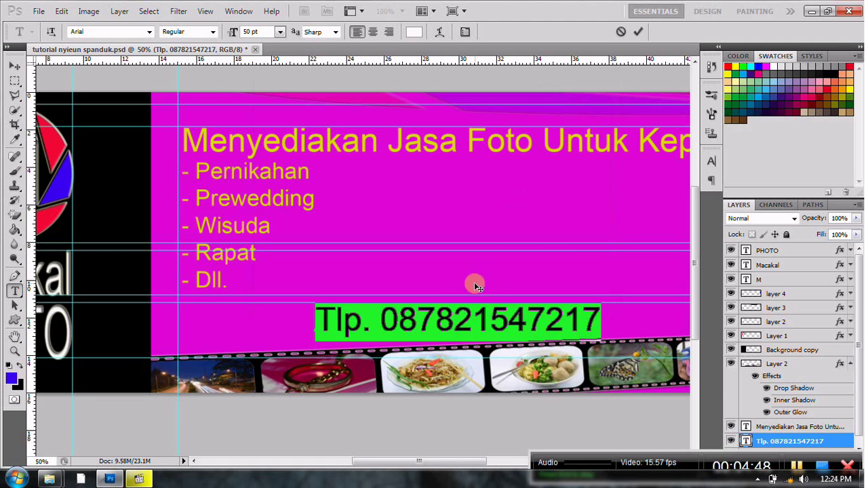
pyautogui.click(437, 318)
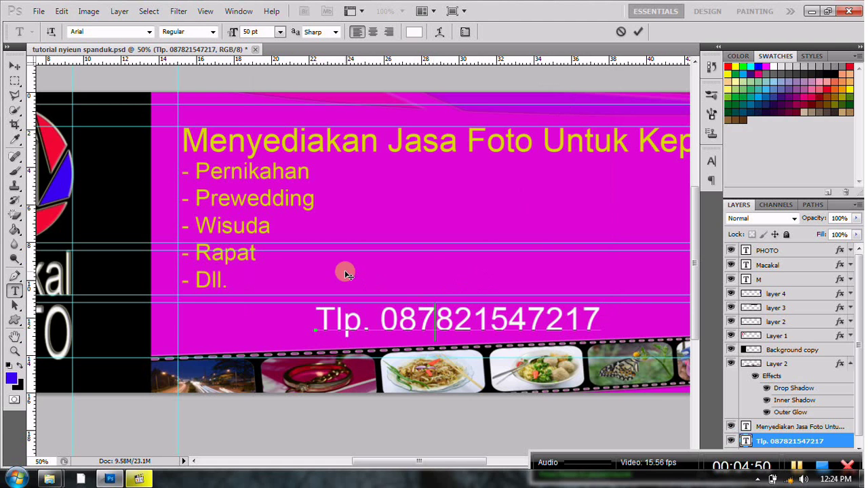
# Free-transform the phone number, tilting it counter-clockwise and stretching it wider.
pyautogui.click(61, 11)
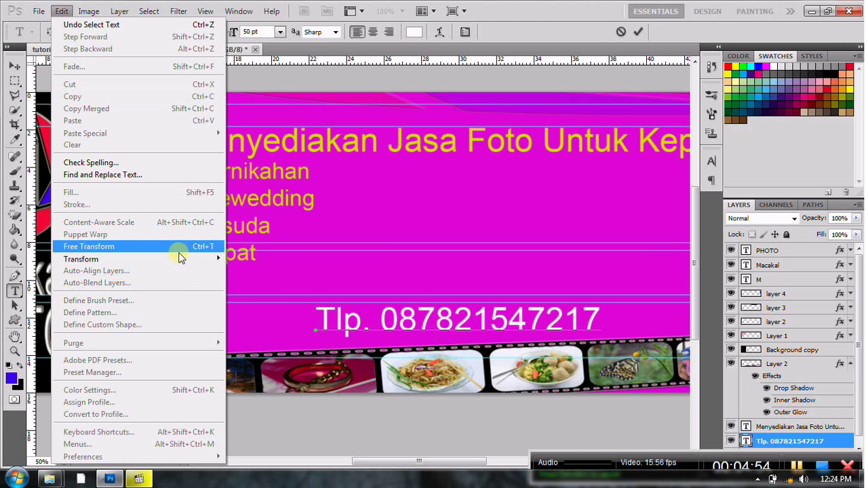
pyautogui.click(180, 248)
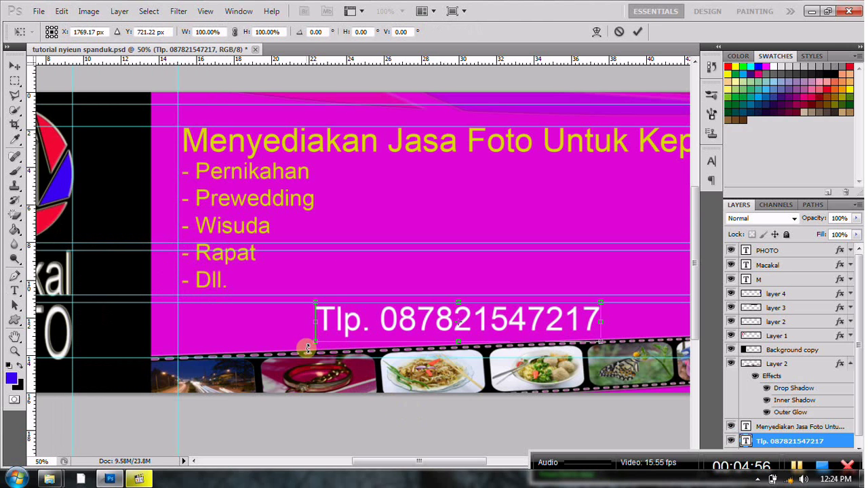
pyautogui.moveTo(307, 346)
pyautogui.mouseDown()
pyautogui.moveTo(311, 326)
pyautogui.moveTo(263, 330)
pyautogui.mouseUp()
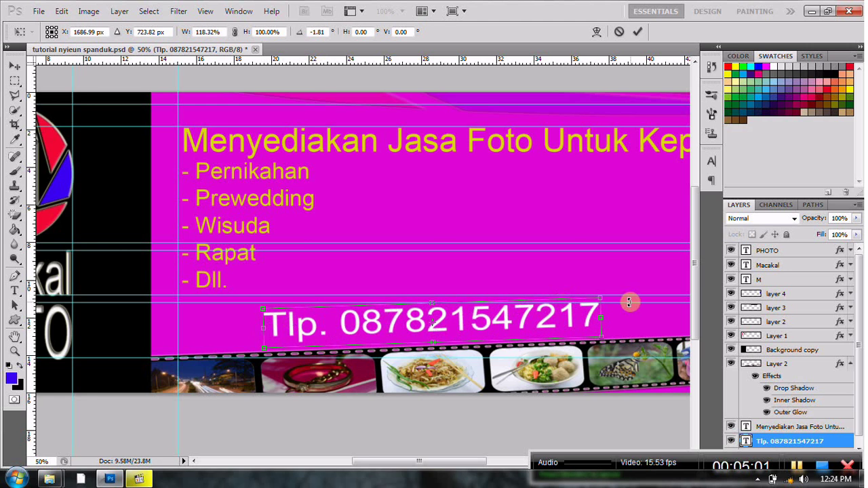
pyautogui.moveTo(601, 315); pyautogui.dragTo(649, 315)
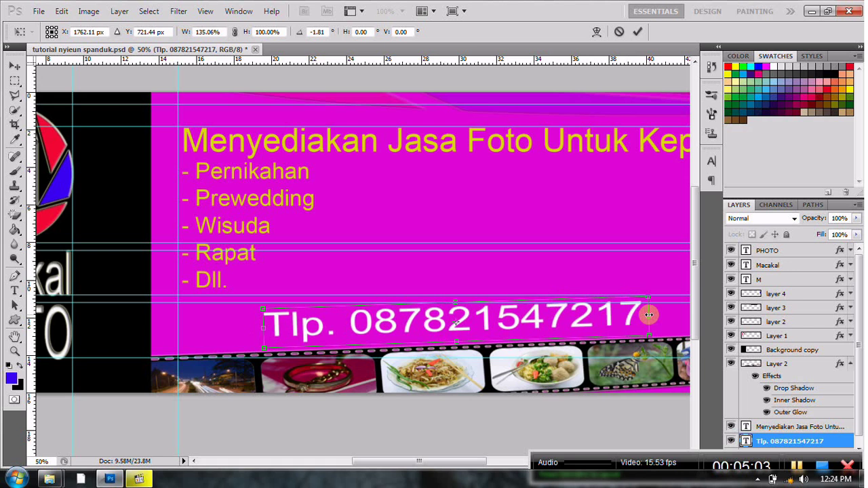
pyautogui.moveTo(443, 462)
pyautogui.mouseDown()
pyautogui.moveTo(547, 462)
pyautogui.moveTo(477, 466)
pyautogui.mouseUp()
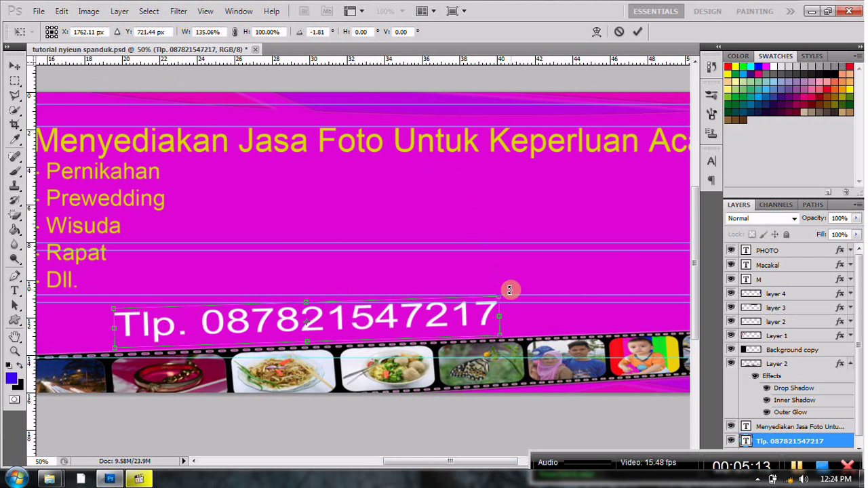
pyautogui.moveTo(509, 288); pyautogui.dragTo(507, 286)
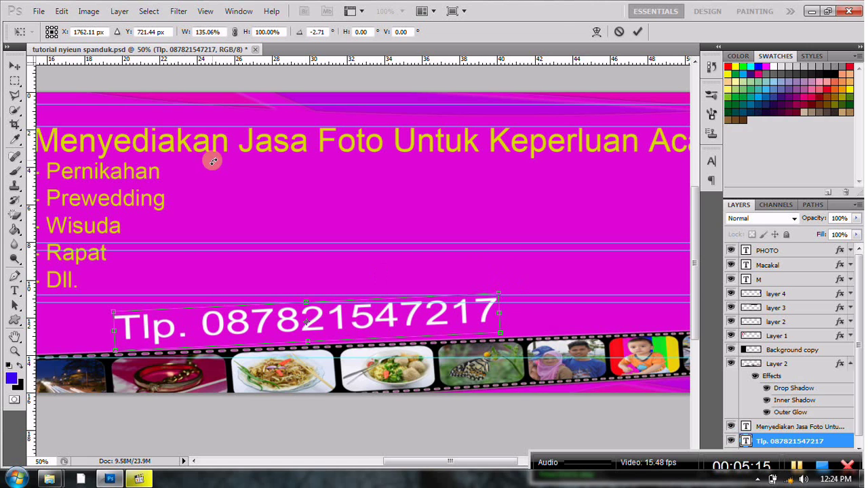
# Apply the transform and drag the phone number to the right.
pyautogui.click(14, 66)
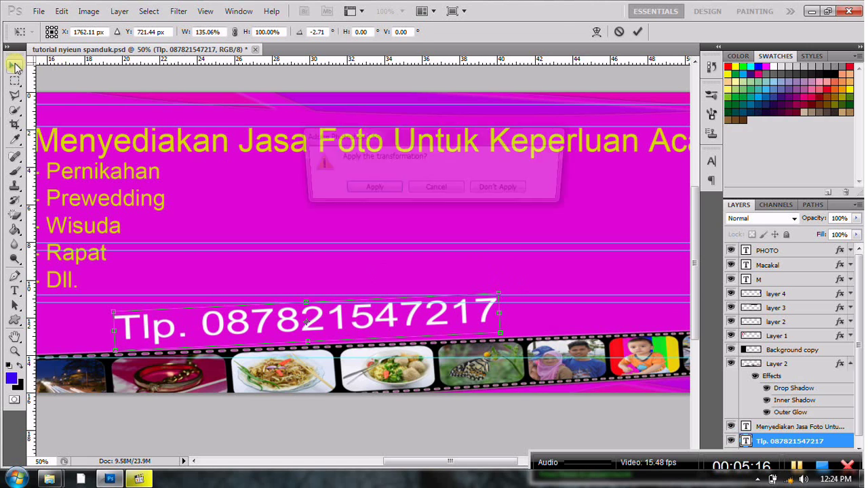
pyautogui.click(370, 189)
pyautogui.moveTo(301, 310); pyautogui.dragTo(465, 313)
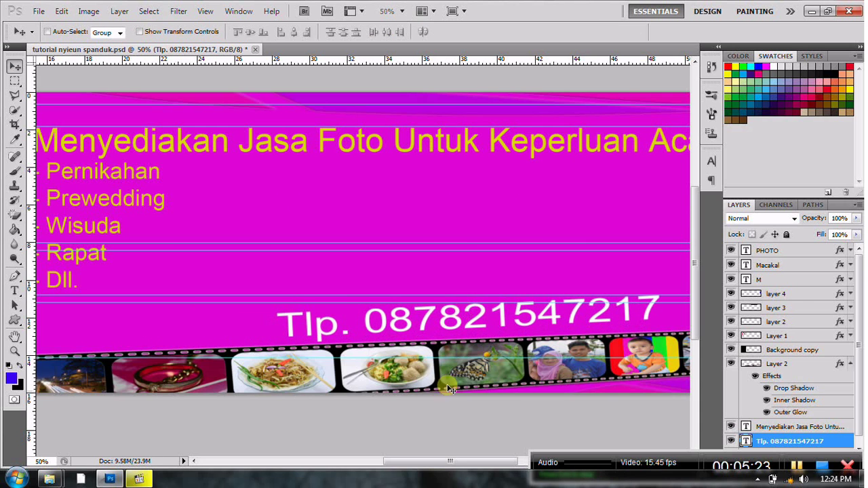
# Drag the phone number to the banner's right end, slightly up, above the filmstrip.
pyautogui.moveTo(441, 461); pyautogui.dragTo(478, 463)
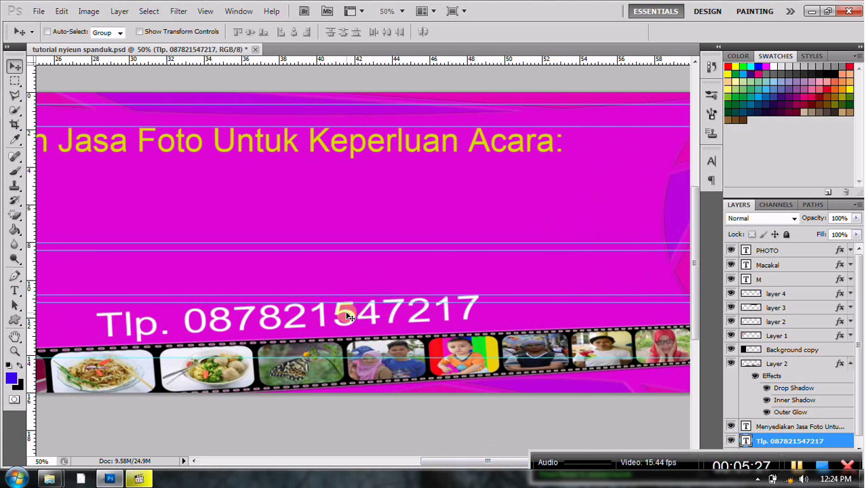
pyautogui.moveTo(345, 310)
pyautogui.mouseDown()
pyautogui.moveTo(543, 308)
pyautogui.moveTo(563, 315)
pyautogui.mouseUp()
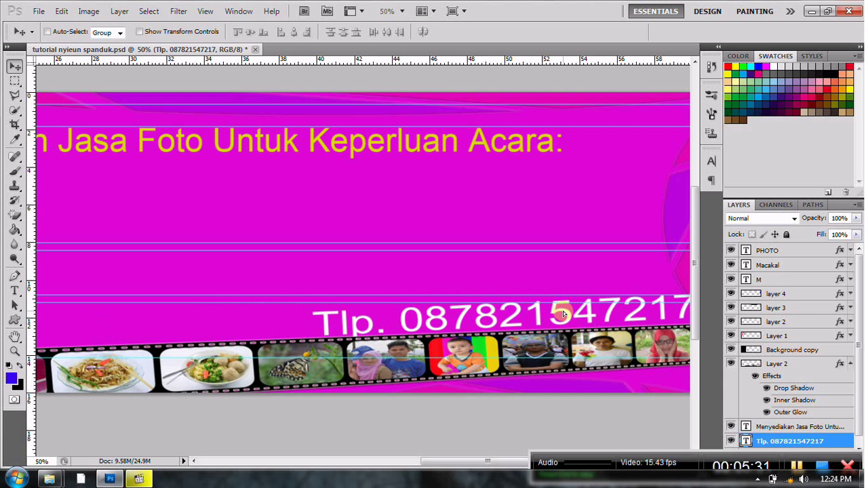
pyautogui.moveTo(563, 314); pyautogui.dragTo(552, 313)
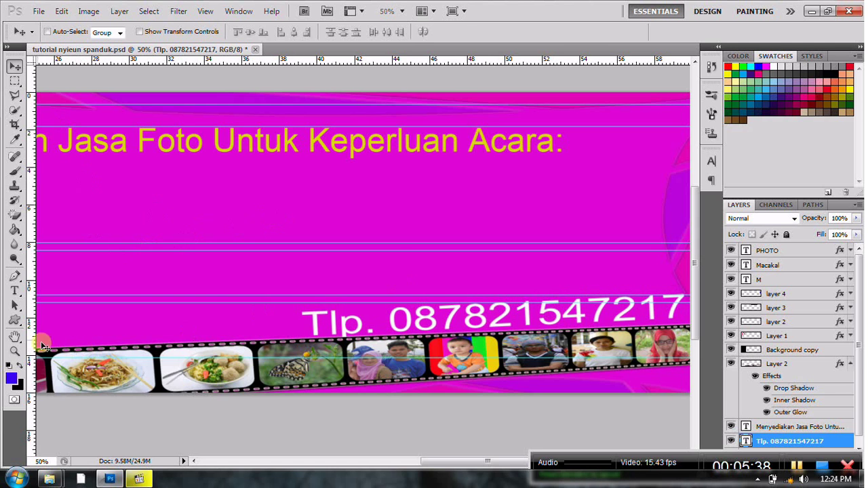
# Fit the whole banner on screen and select the Background layer.
pyautogui.click(14, 352)
pyautogui.click(358, 32)
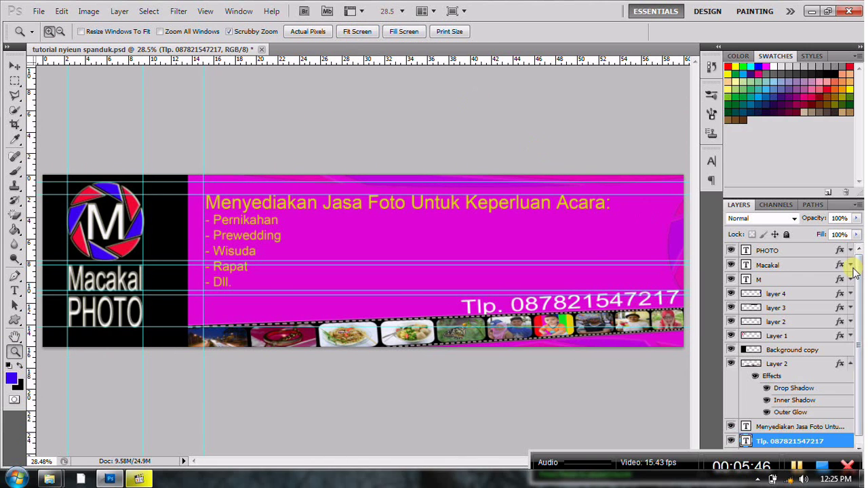
pyautogui.moveTo(862, 291); pyautogui.dragTo(862, 303)
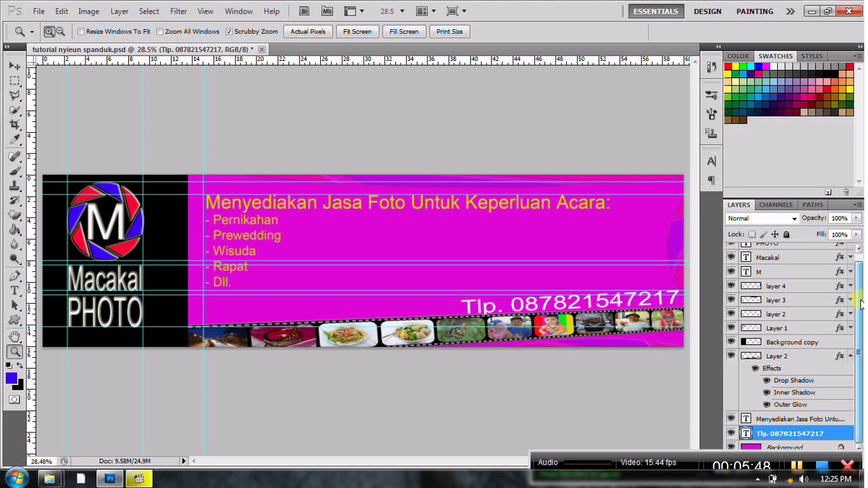
pyautogui.click(782, 448)
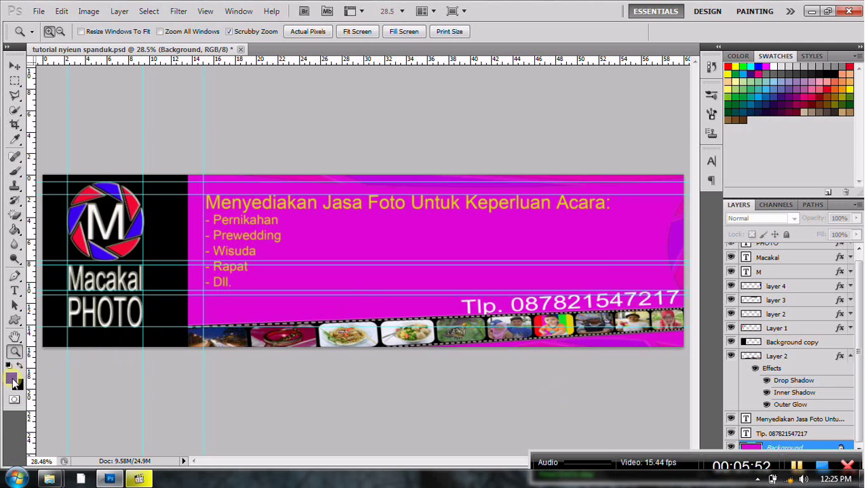
# Fill the magenta background with dark purple 7f0372 using the Paint Bucket.
pyautogui.click(12, 380)
pyautogui.click(448, 136)
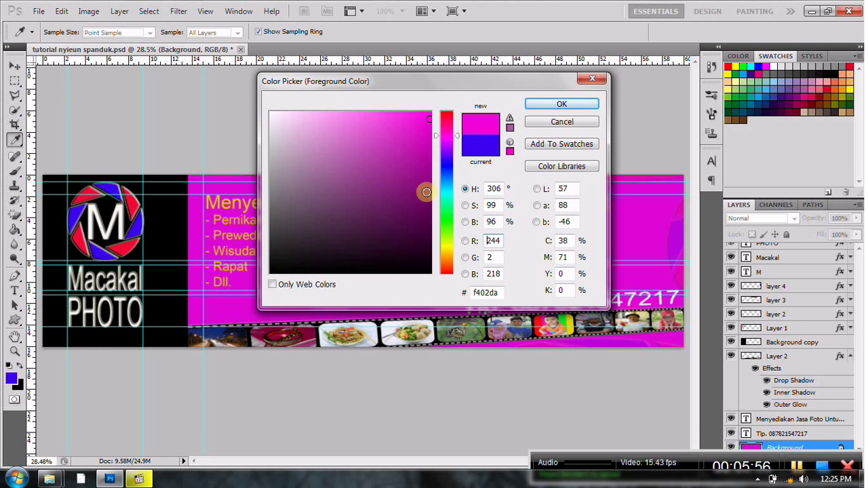
pyautogui.click(427, 193)
pyautogui.click(541, 103)
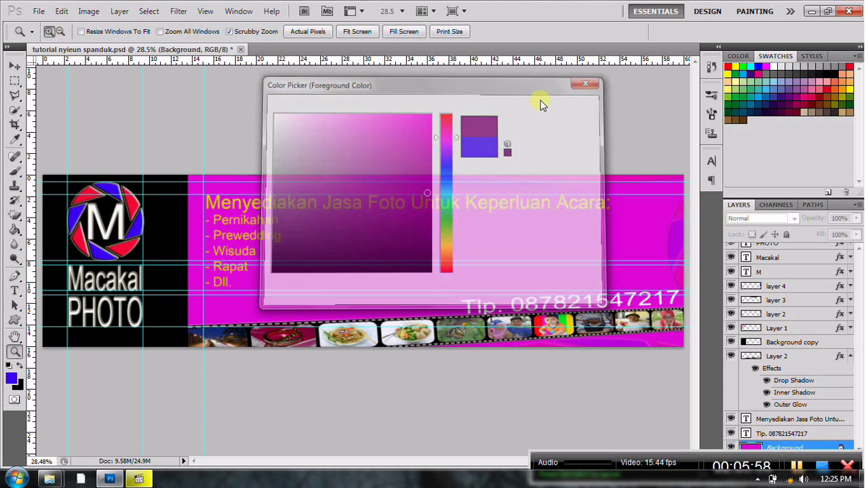
pyautogui.click(14, 231)
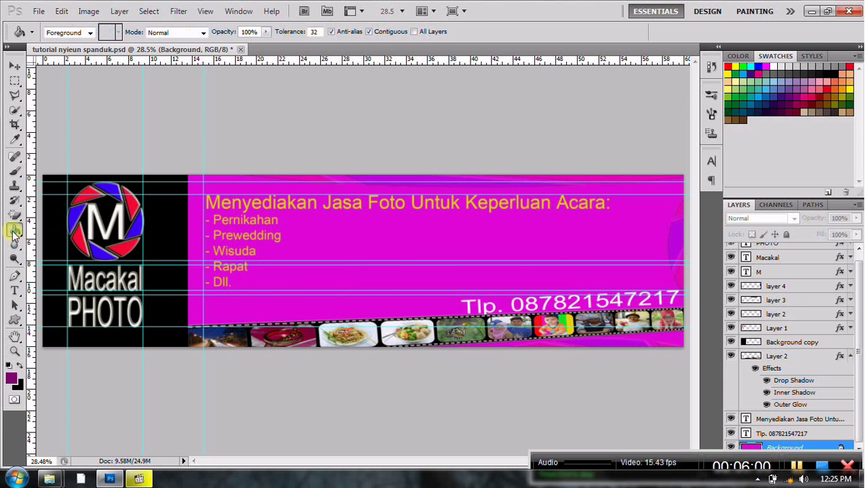
pyautogui.click(382, 226)
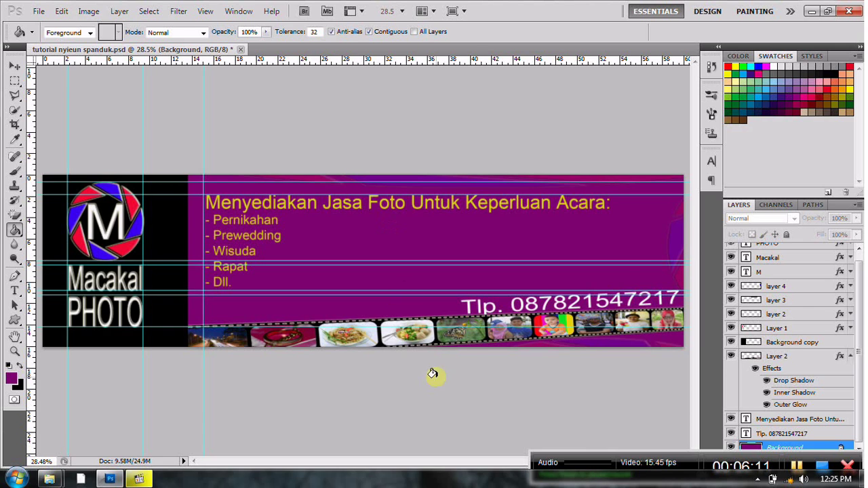
pyautogui.click(14, 65)
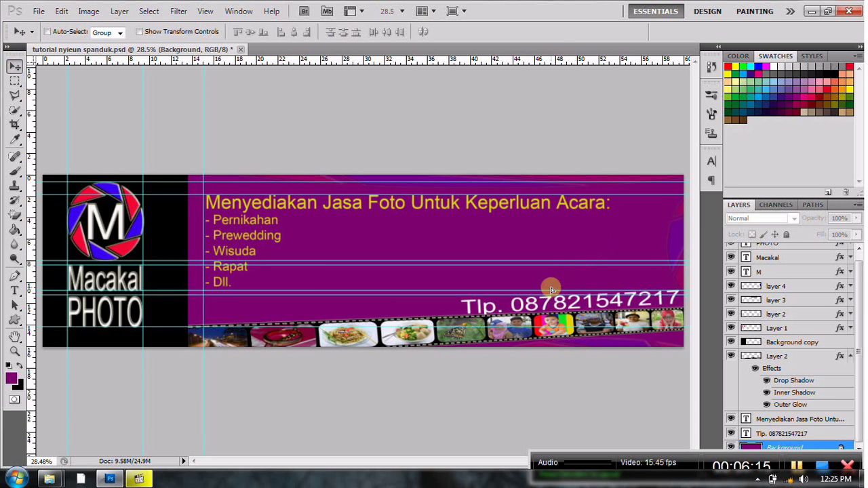
# Nudge the tilted phone number up and left, clear of the filmstrip, then select the Background layer.
pyautogui.moveTo(548, 285); pyautogui.dragTo(564, 284)
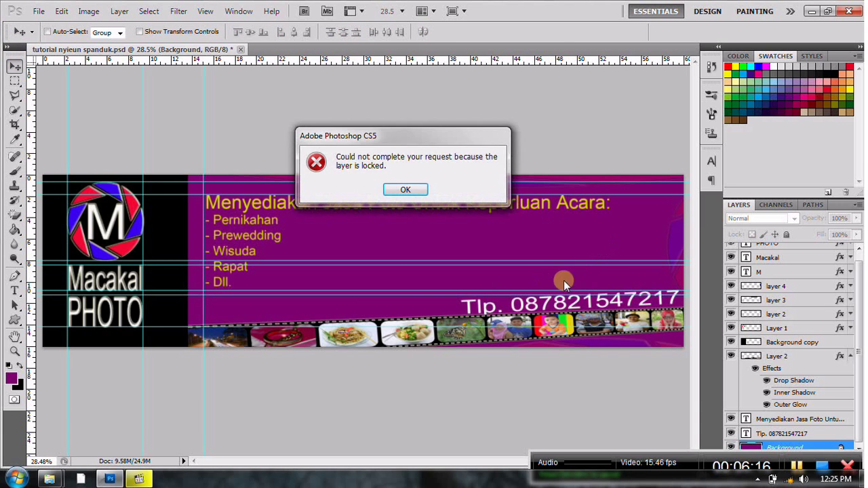
pyautogui.click(401, 190)
pyautogui.click(782, 434)
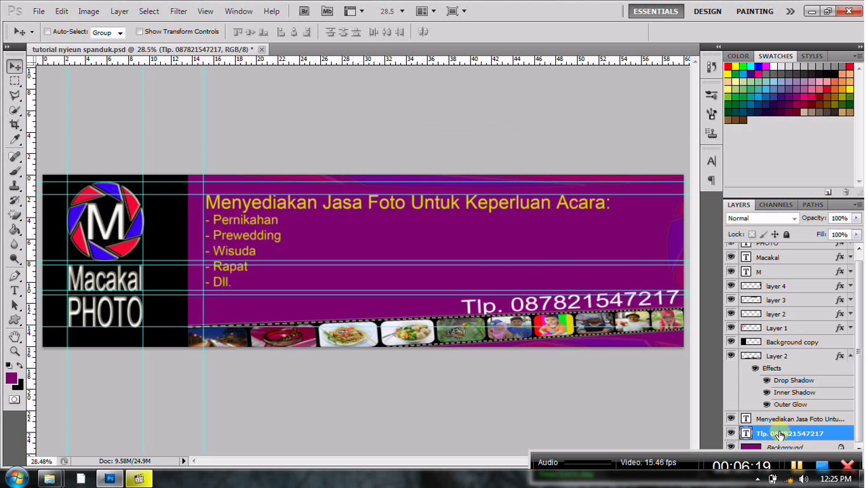
pyautogui.moveTo(544, 297); pyautogui.dragTo(532, 274)
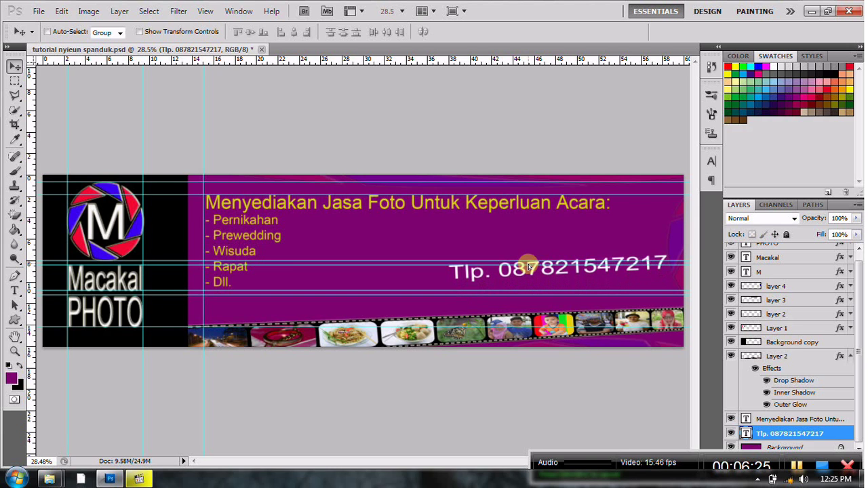
pyautogui.moveTo(533, 274); pyautogui.dragTo(524, 259)
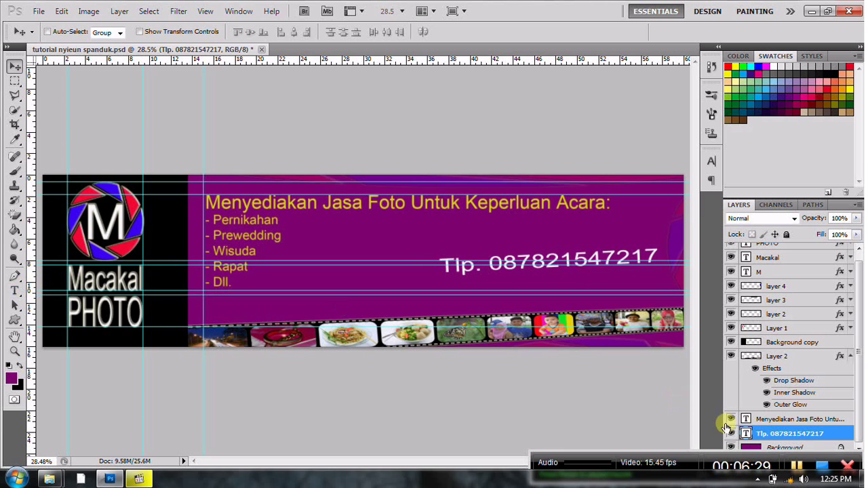
pyautogui.click(792, 448)
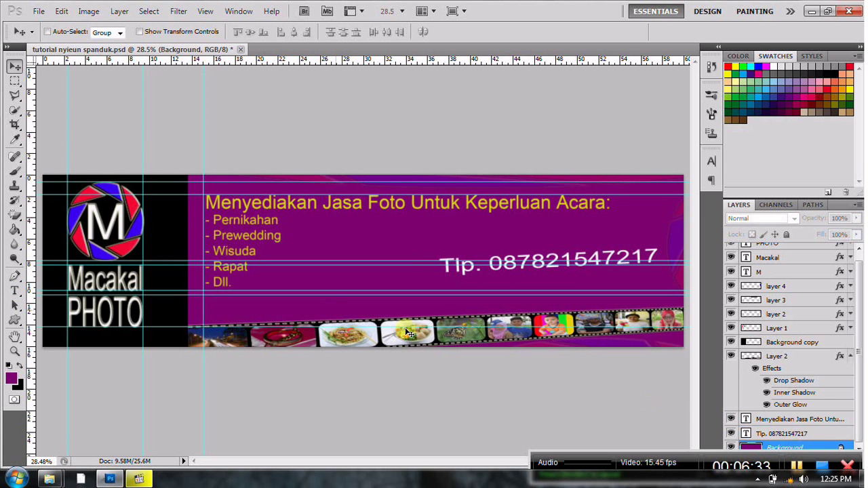
# Add a near-white (fcfbfa) text line with 'E-mail' and the studio's e-mail address below the phone number.
pyautogui.click(14, 291)
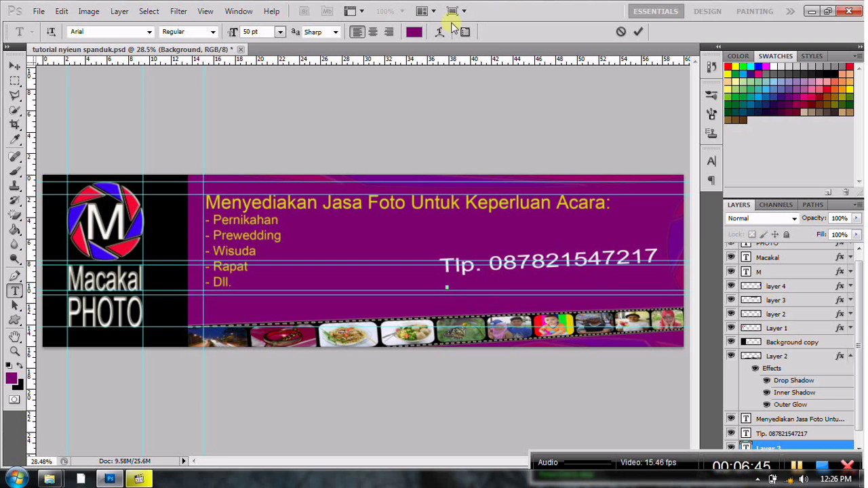
pyautogui.click(416, 31)
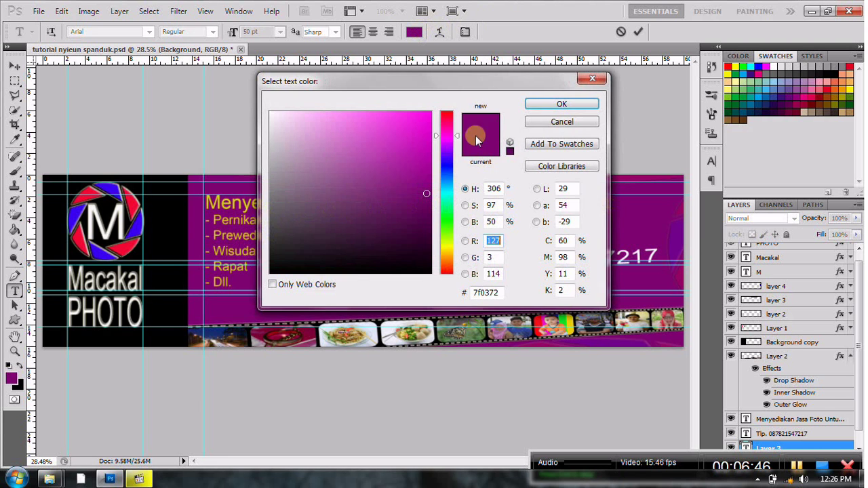
pyautogui.click(653, 253)
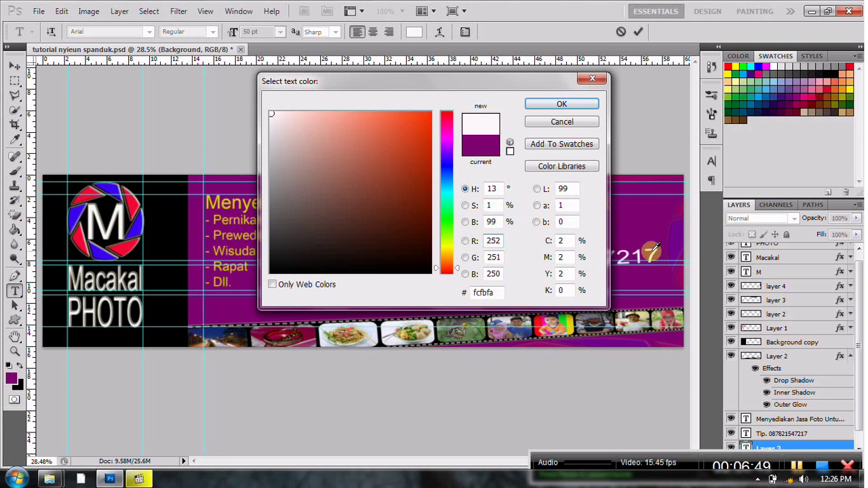
pyautogui.click(574, 104)
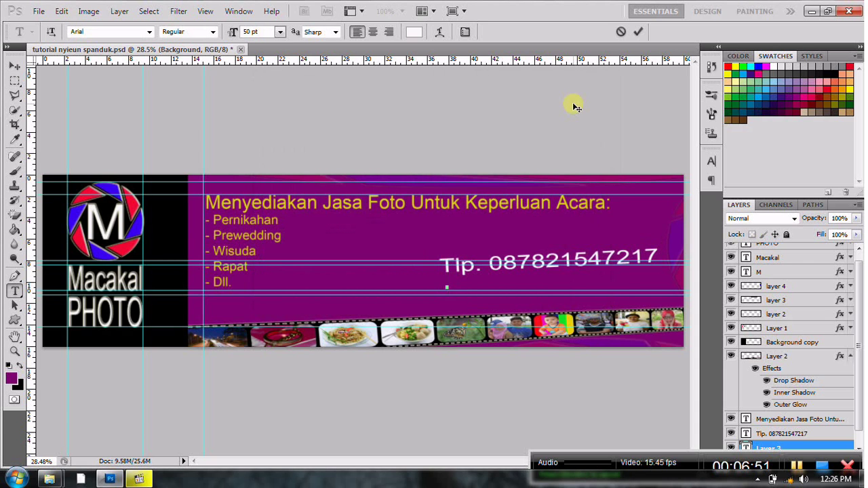
pyautogui.write('E-')
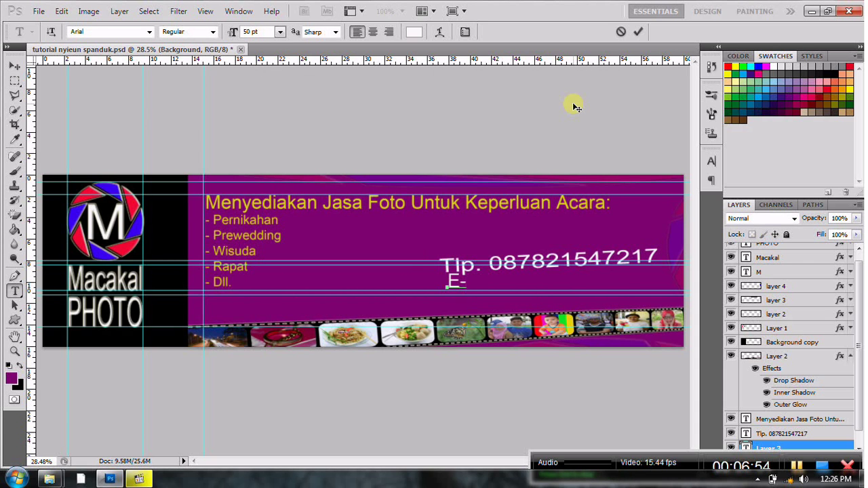
pyautogui.write('mai')
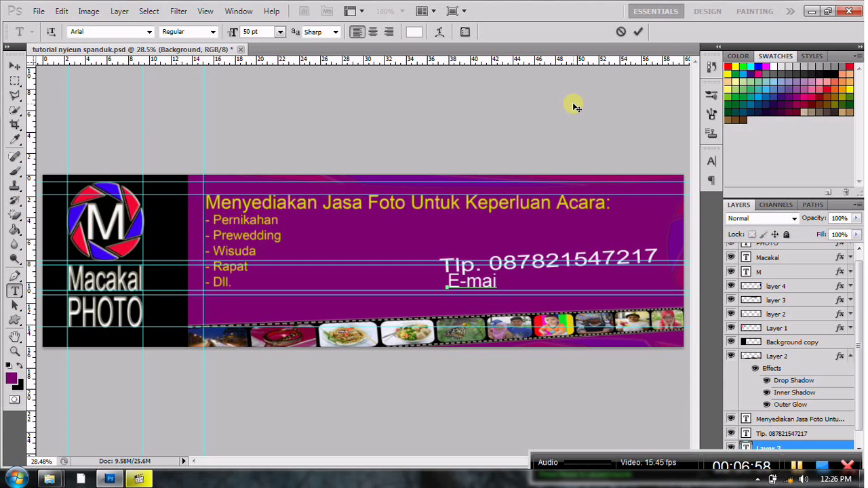
pyautogui.write('l')
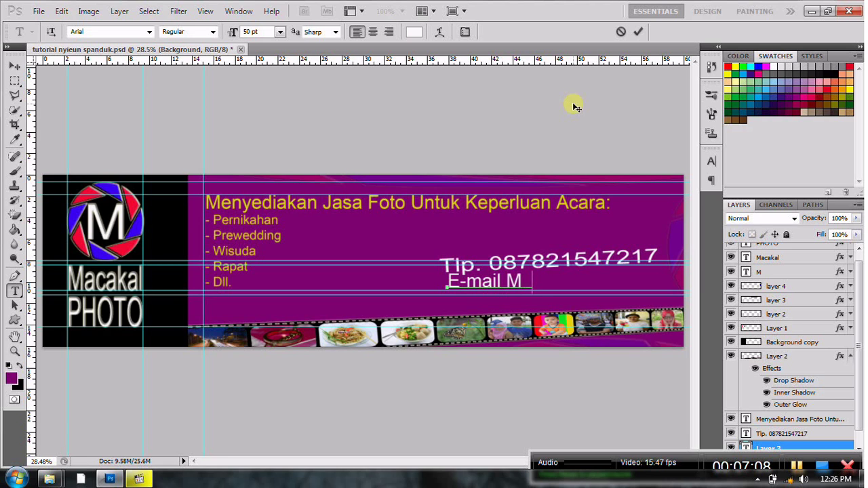
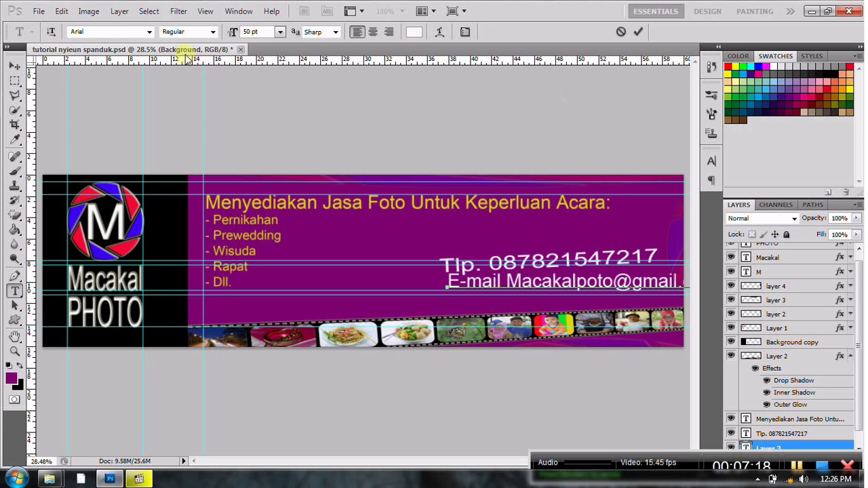
# Shift the e-mail line left, rotate it about -2.9°, nudge it up, and apply the transform.
pyautogui.click(14, 66)
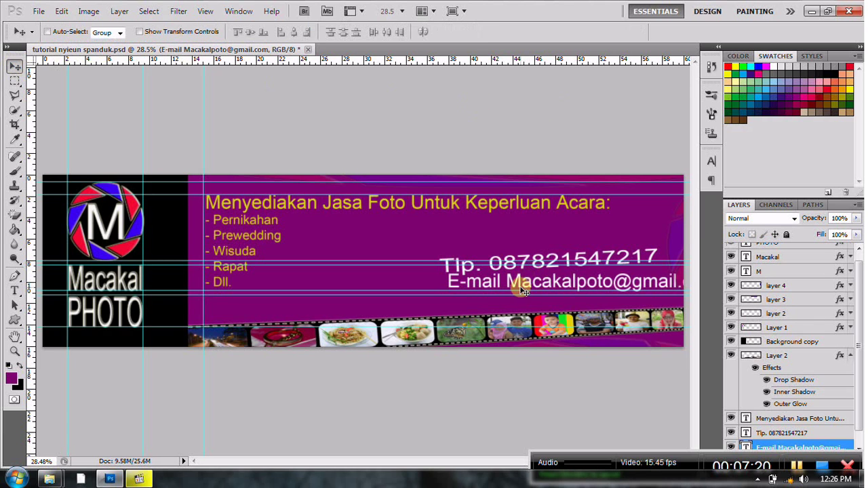
pyautogui.moveTo(521, 285); pyautogui.dragTo(474, 290)
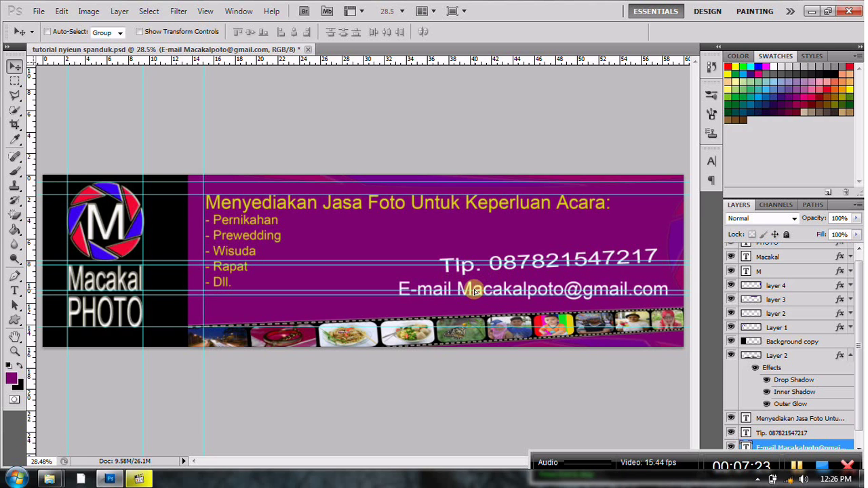
pyautogui.click(61, 11)
pyautogui.moveTo(81, 260)
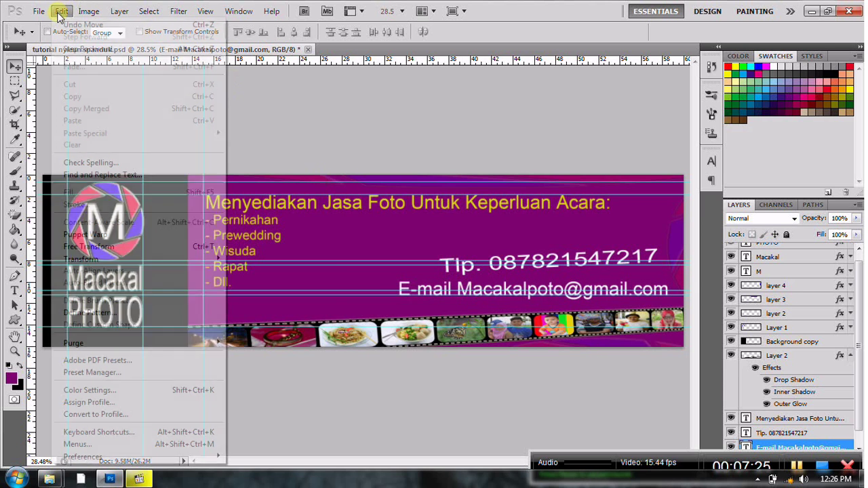
pyautogui.click(115, 246)
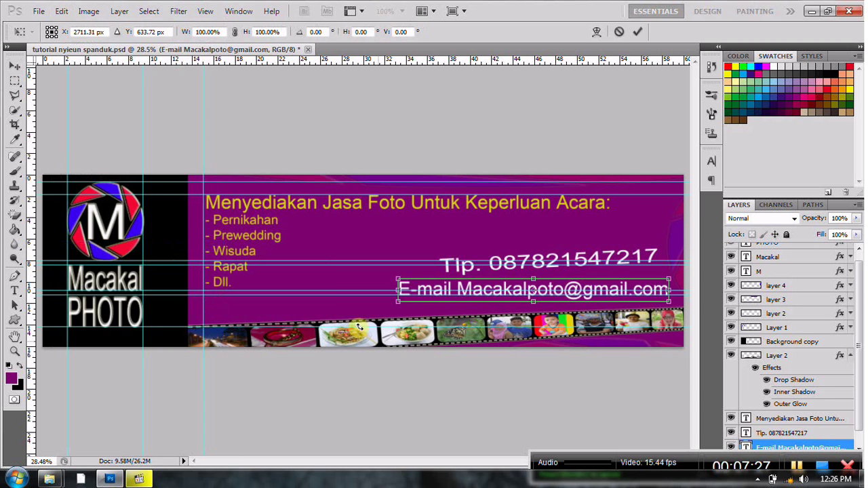
pyautogui.moveTo(386, 309); pyautogui.dragTo(387, 313)
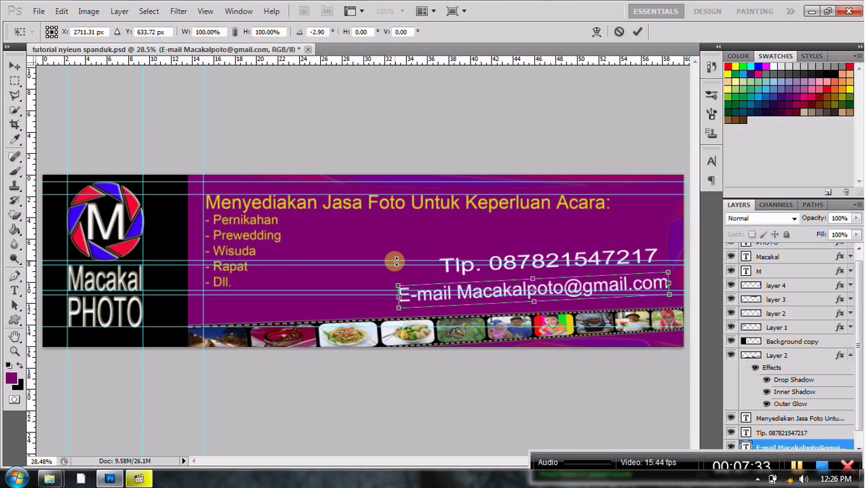
pyautogui.press('Up')
pyautogui.press('Up')
pyautogui.press('Up')
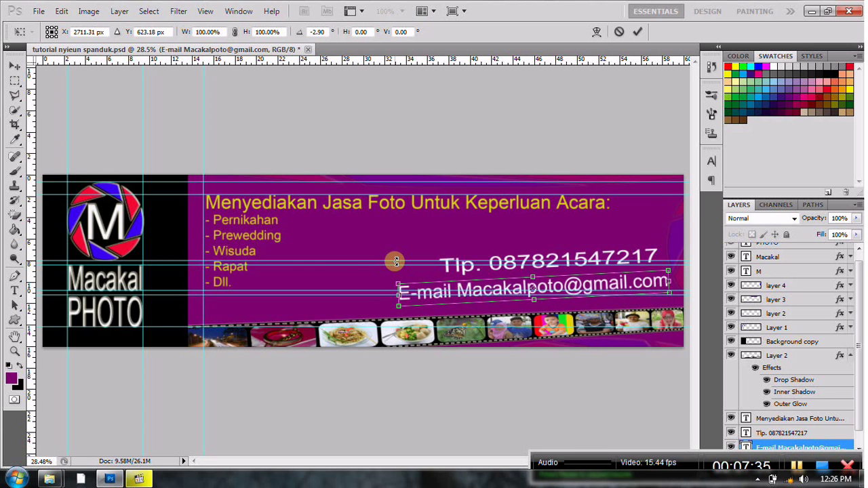
pyautogui.press('Up')
pyautogui.press('Up')
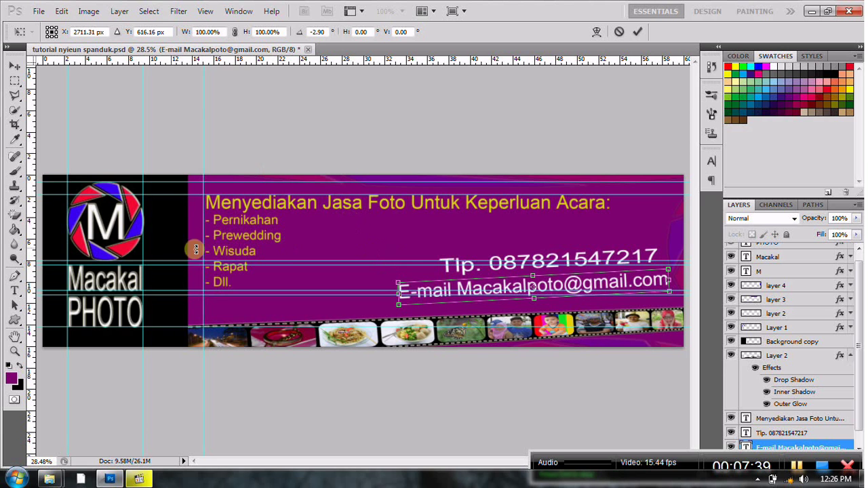
pyautogui.click(15, 66)
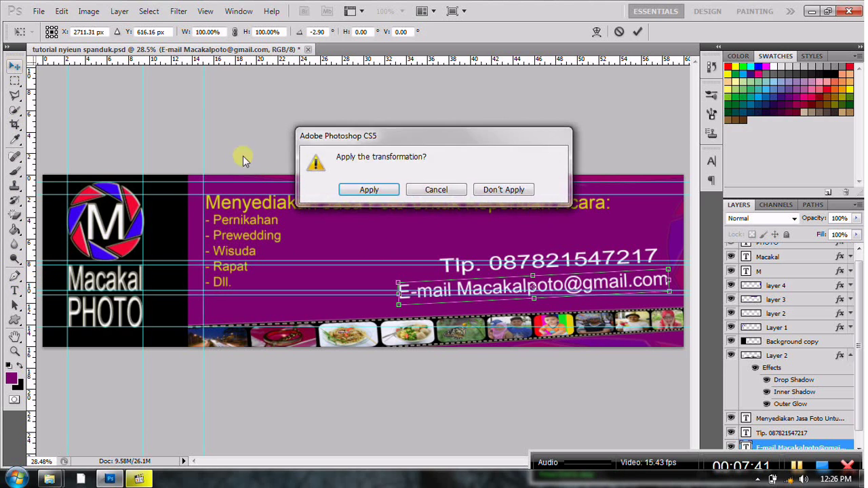
pyautogui.click(369, 190)
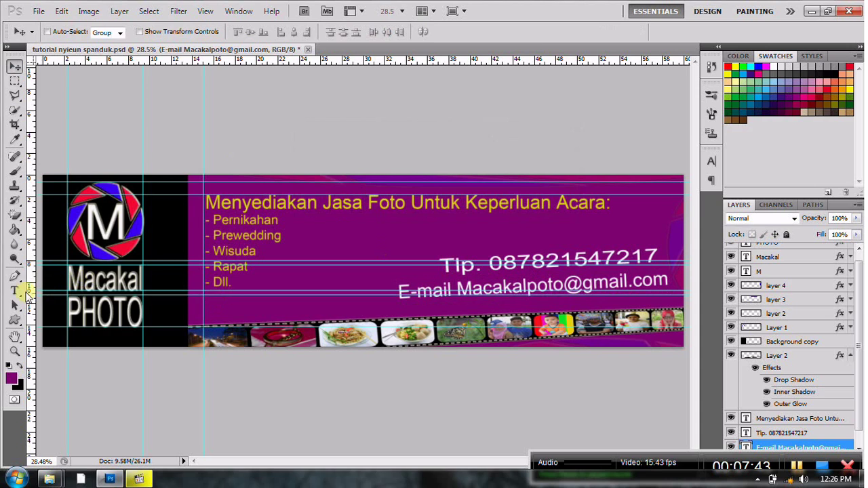
pyautogui.click(15, 291)
# Insert a colon after 'E-mail' in the contact line and commit the edit.
pyautogui.click(442, 284)
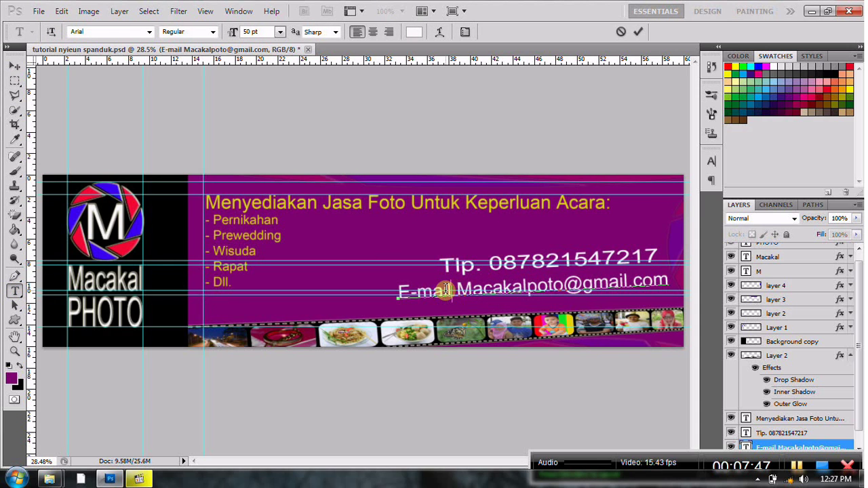
pyautogui.write(':')
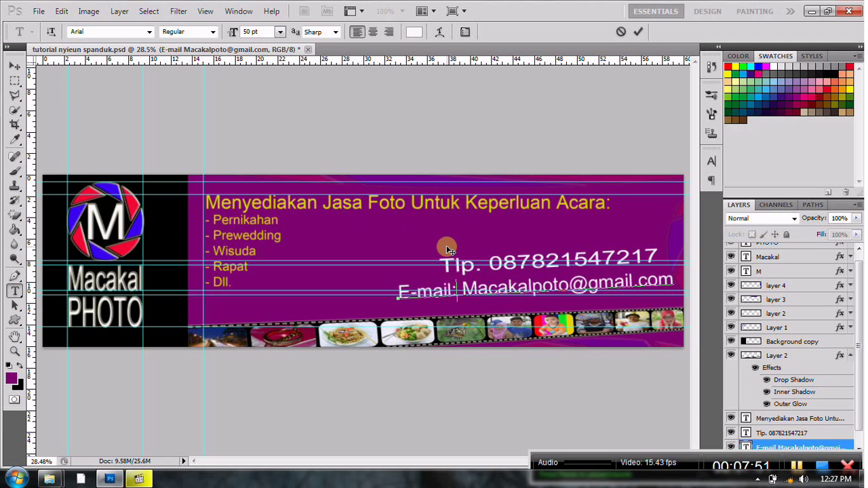
pyautogui.press('Right')
pyautogui.click(14, 67)
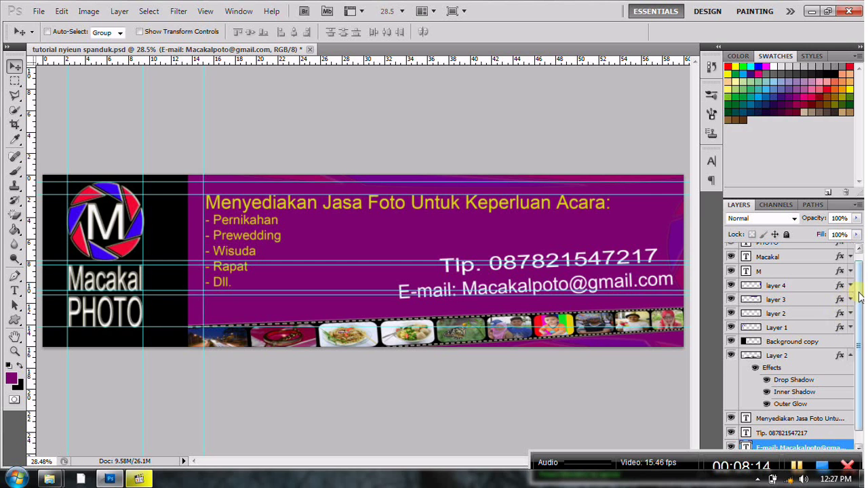
# Merge all visible banner layers down into the single Background layer.
pyautogui.scroll(-1, 860, 332)
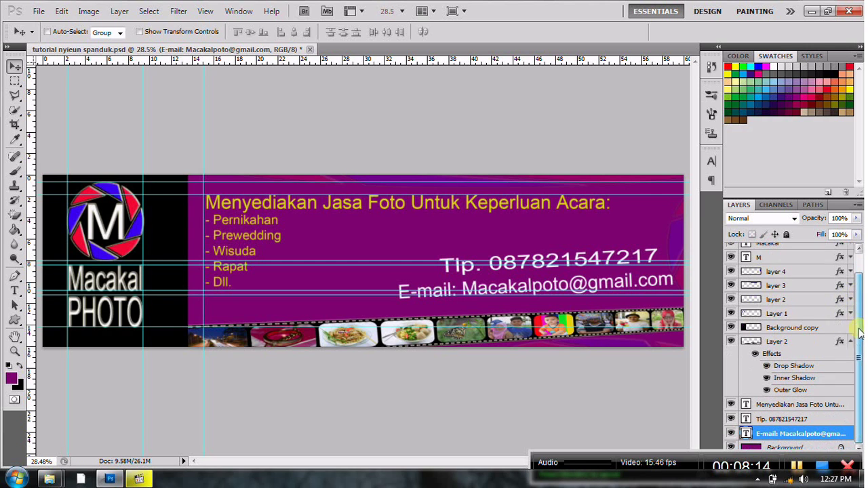
pyautogui.click(778, 449)
pyautogui.rightClick(779, 448)
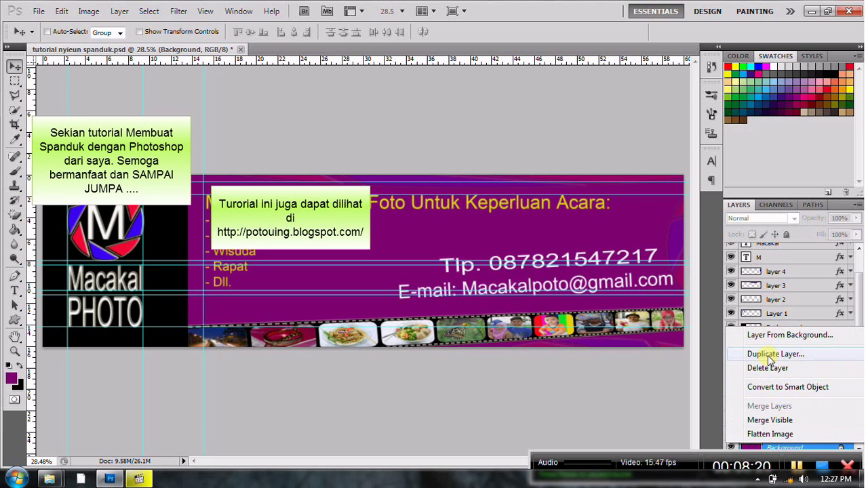
pyautogui.click(775, 421)
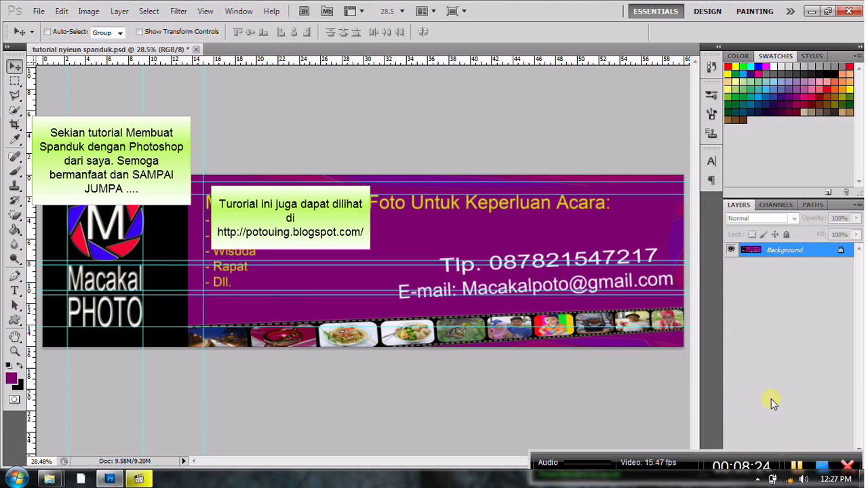